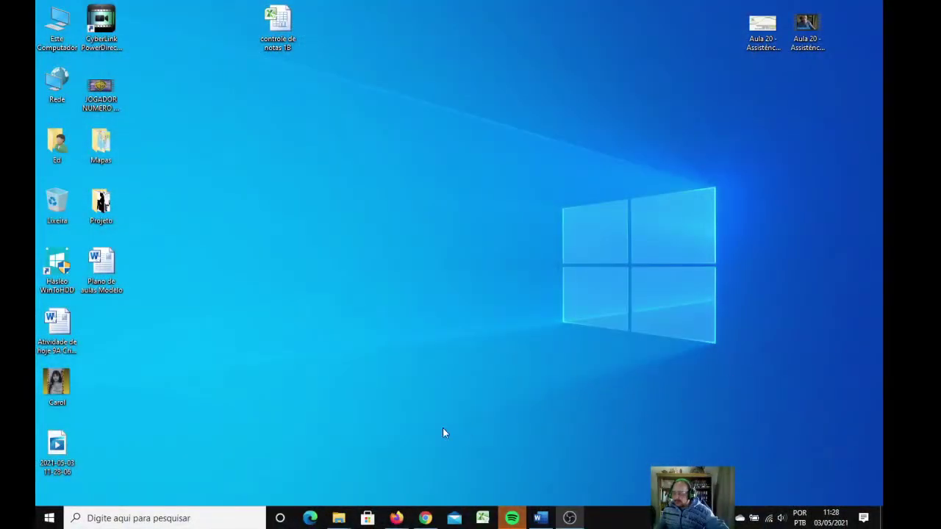
Step: Open the 'controle de notas 1B' grade workbook from the desktop in Excel
double_click(287, 38)
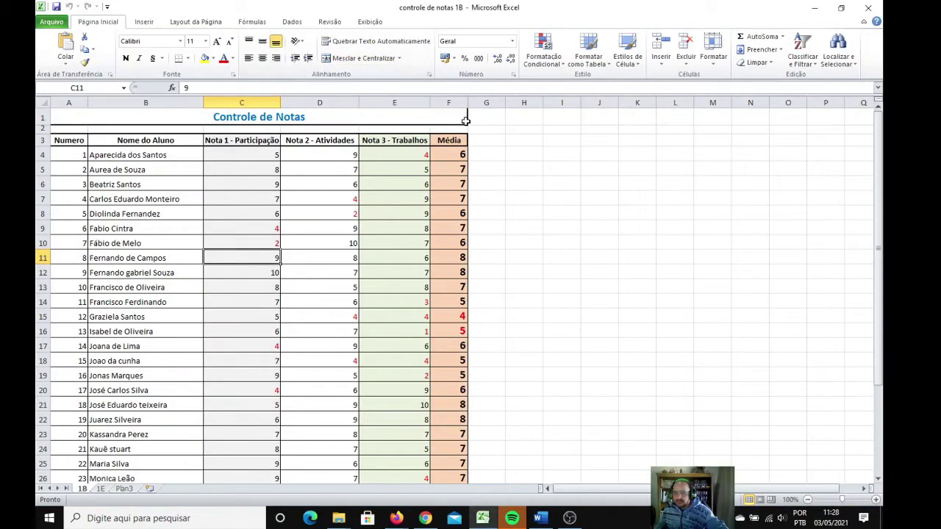
click(522, 190)
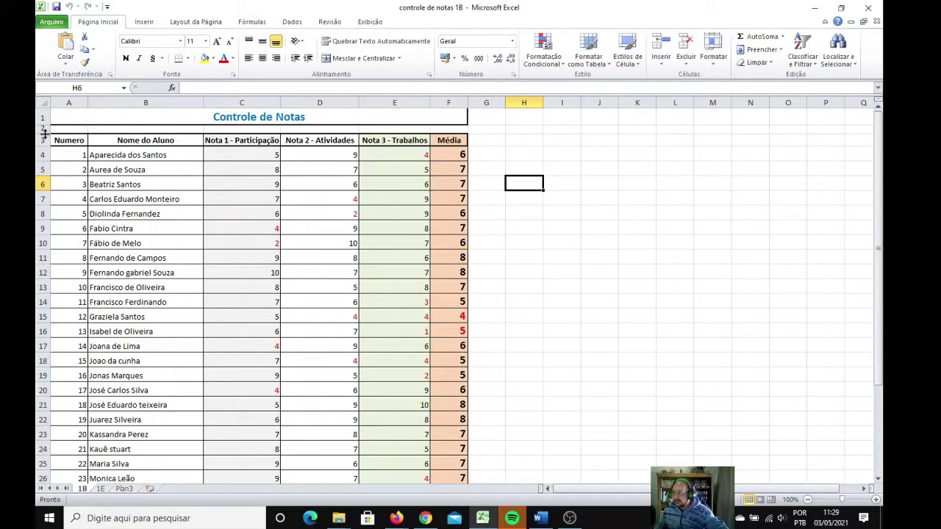
Step: Make row 2 taller and enter 'Total de aulas dadas' in B2 with 40 in C2
drag(44, 132, 44, 147)
click(156, 139)
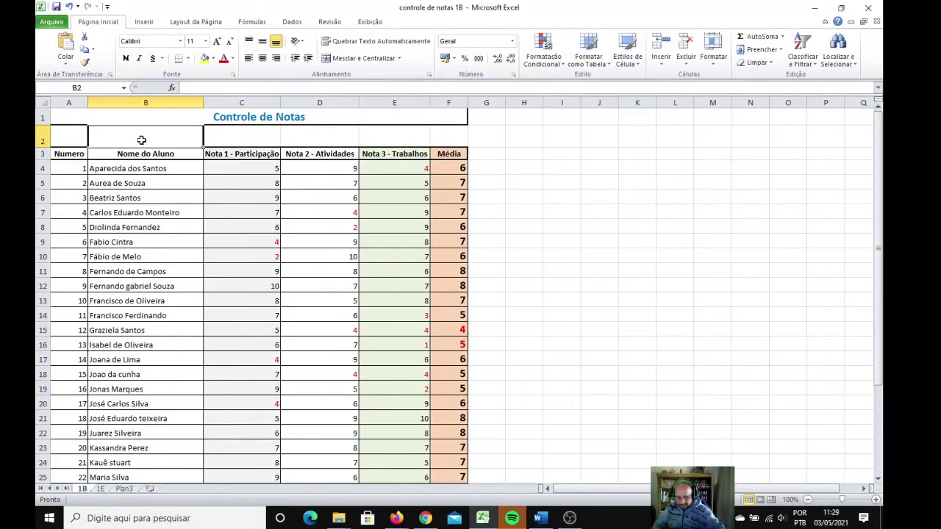
text(Total d)
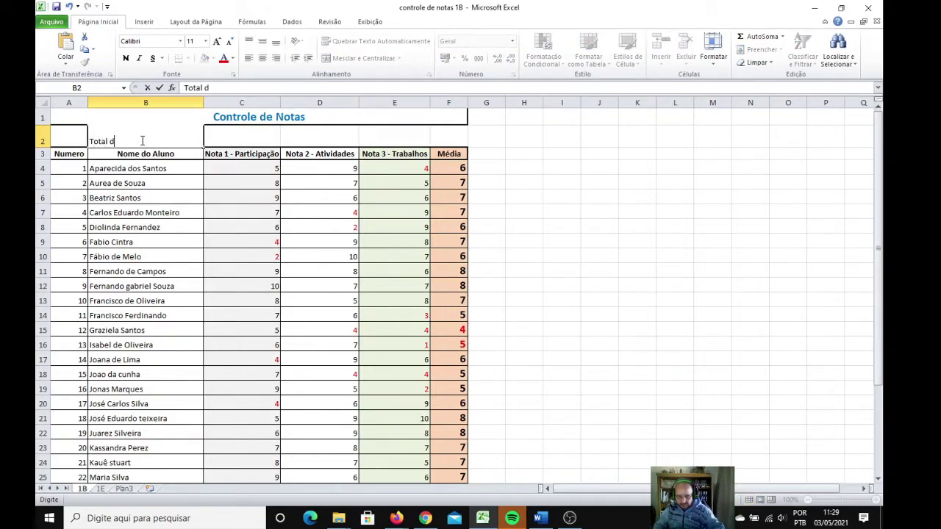
text(e aulas dadas)
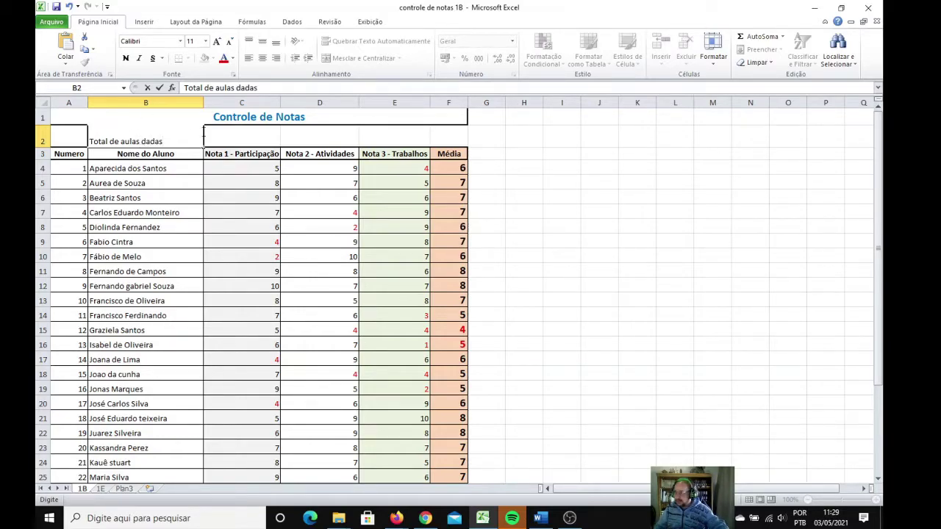
click(232, 139)
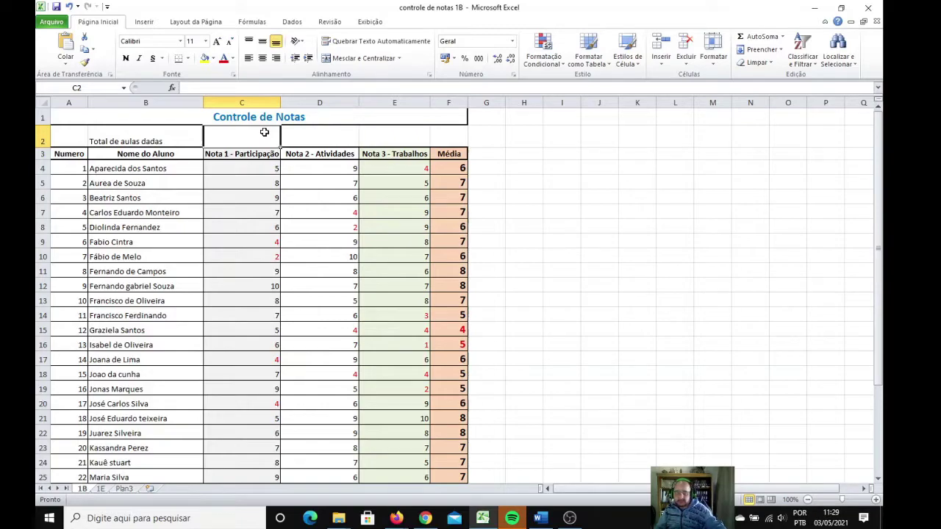
text(40)
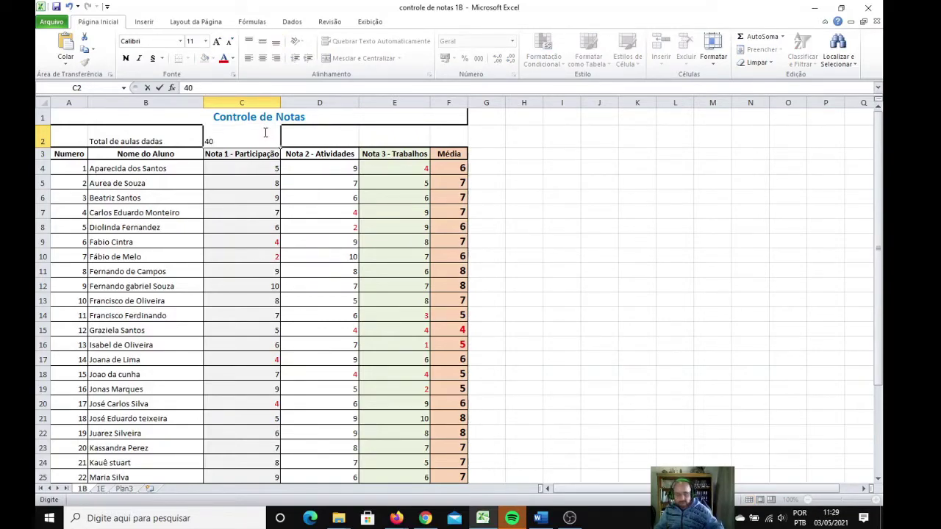
key(Return)
Step: Make B2:C2 bold and increase its font size twice
drag(189, 138, 227, 143)
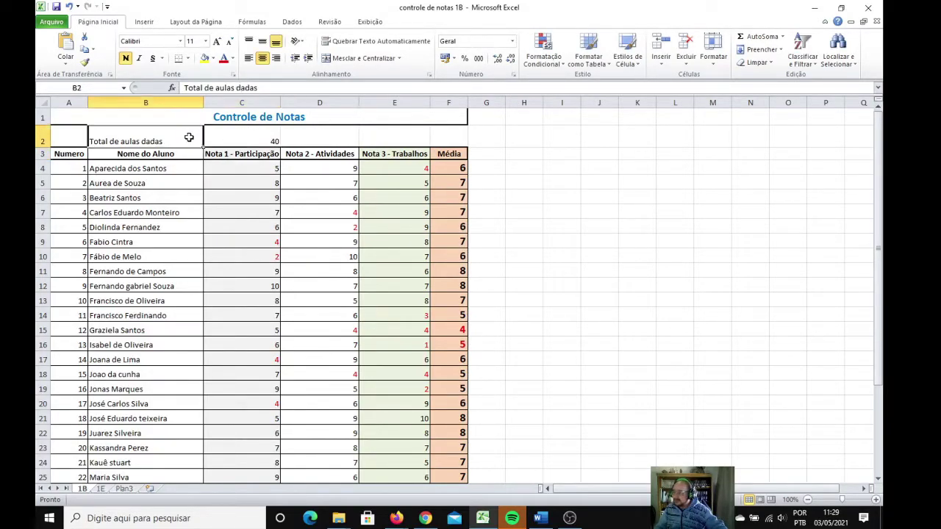
drag(163, 137, 225, 131)
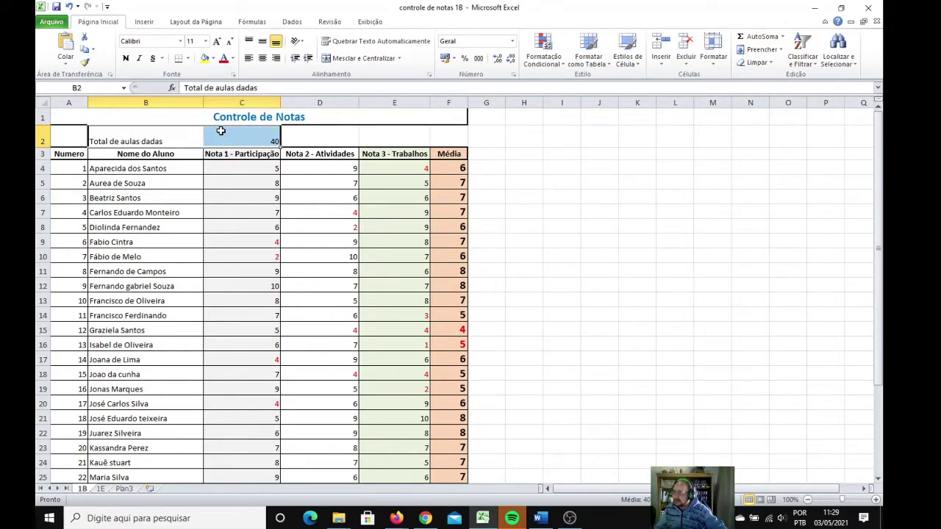
click(125, 58)
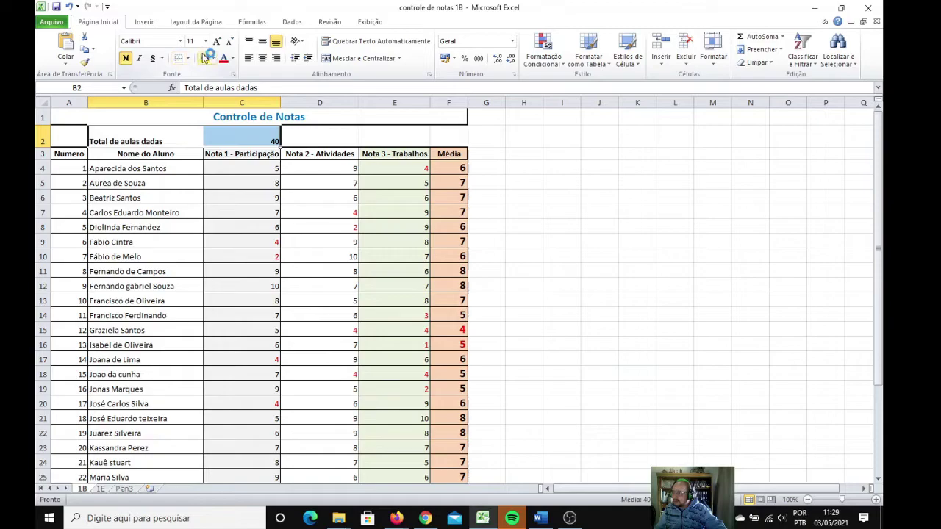
click(218, 42)
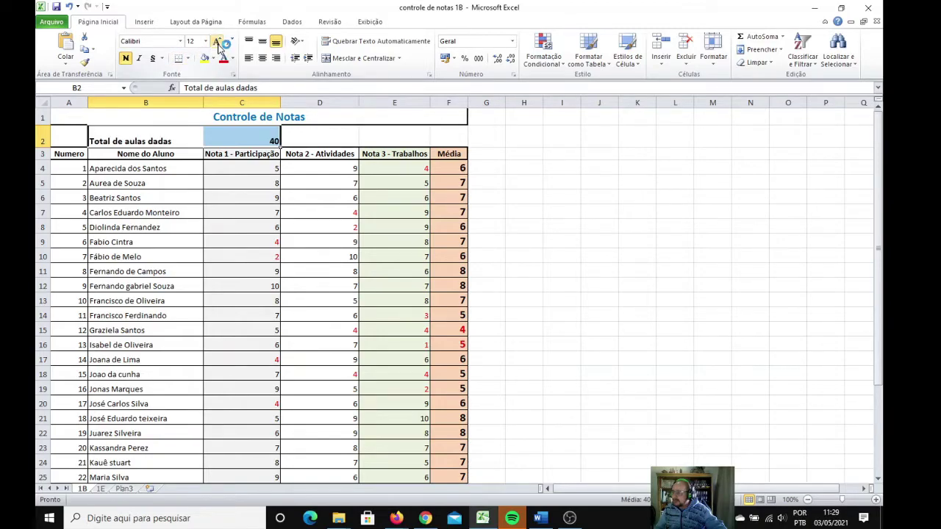
click(217, 42)
click(316, 137)
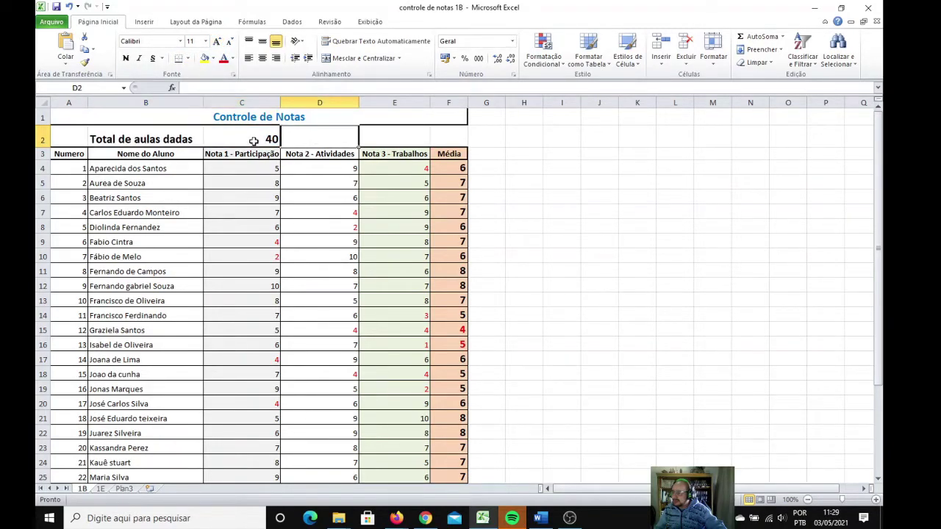
click(236, 137)
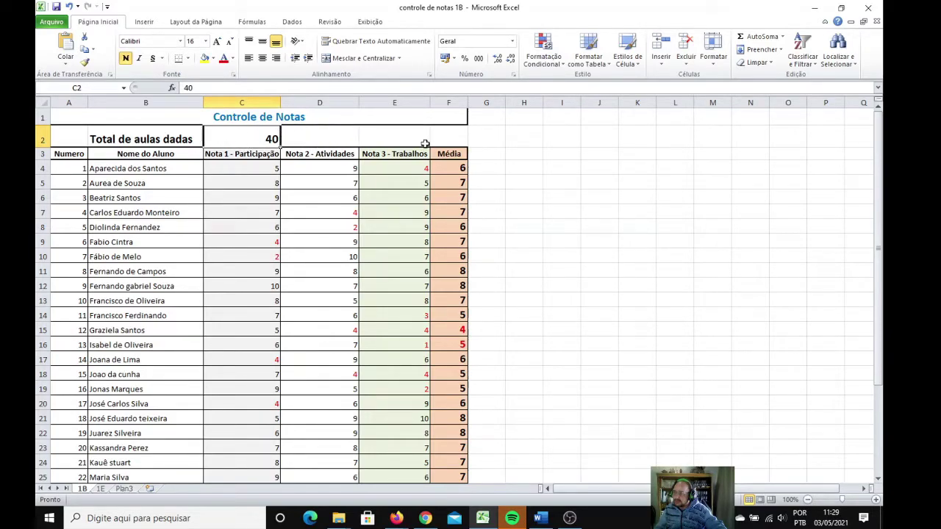
click(491, 154)
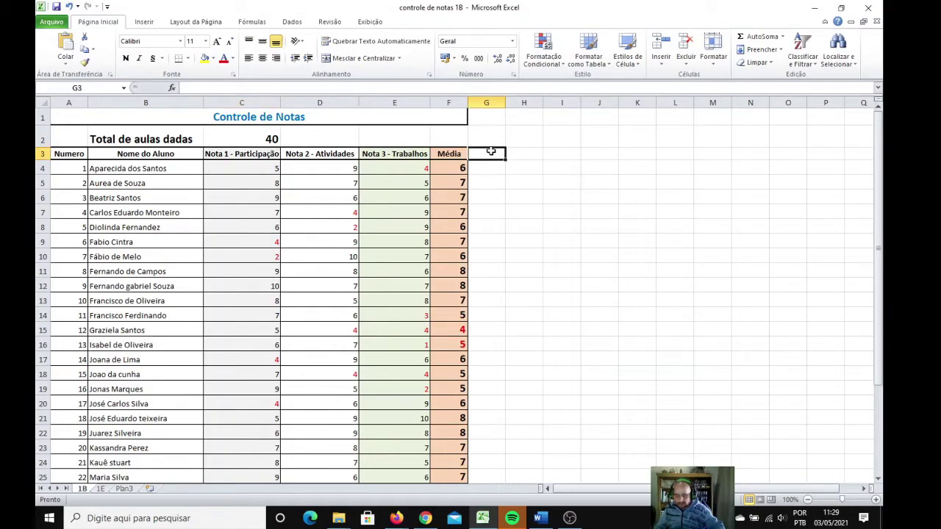
Step: Add headings Freq in G3, % in H3 and Média Final in I3, narrowing column H
text(Freq)
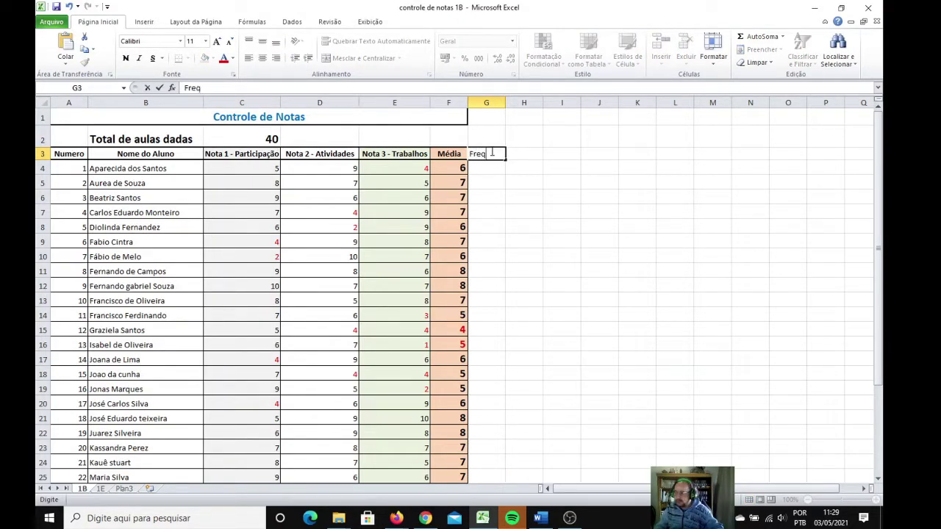
key(Tab)
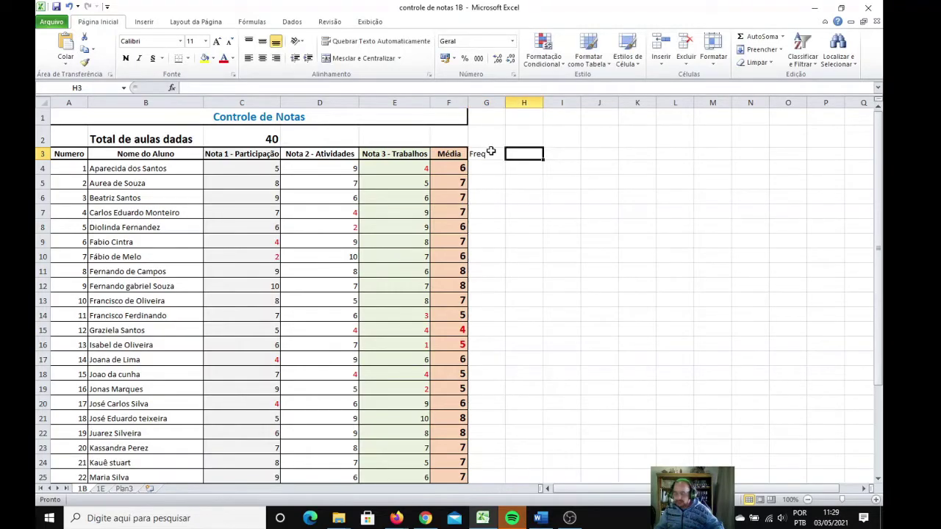
text(%)
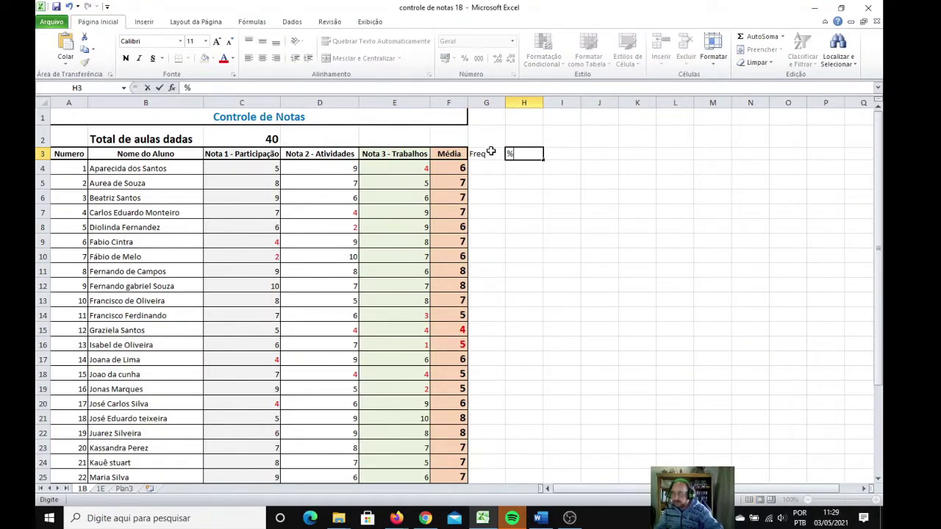
key(Return)
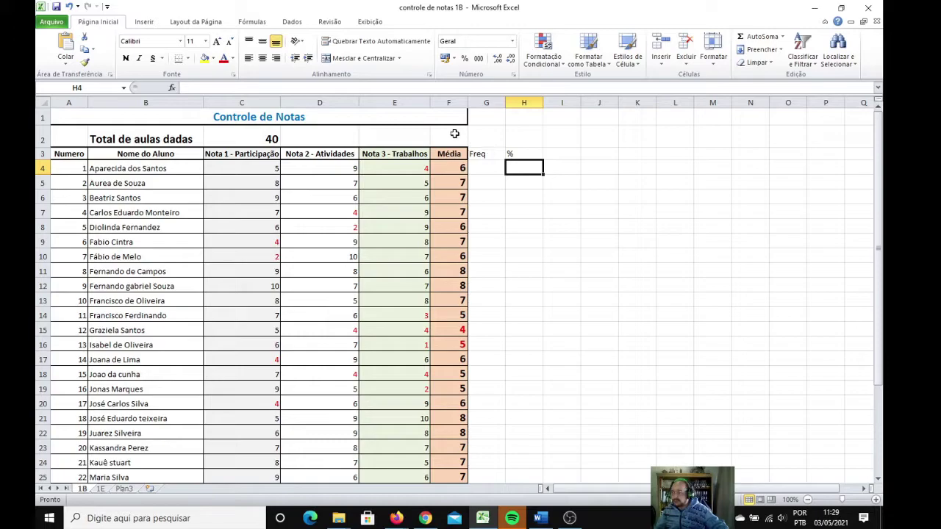
drag(541, 103, 539, 104)
click(558, 152)
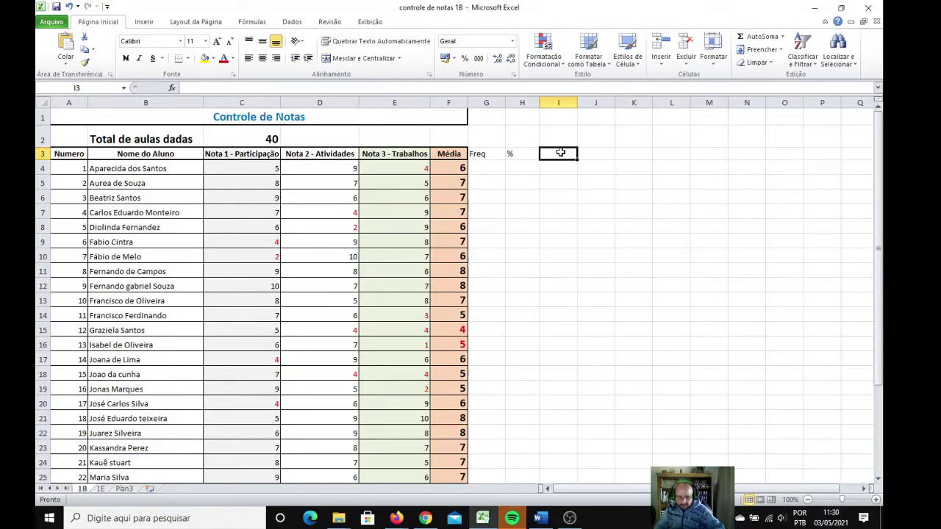
text(Me)
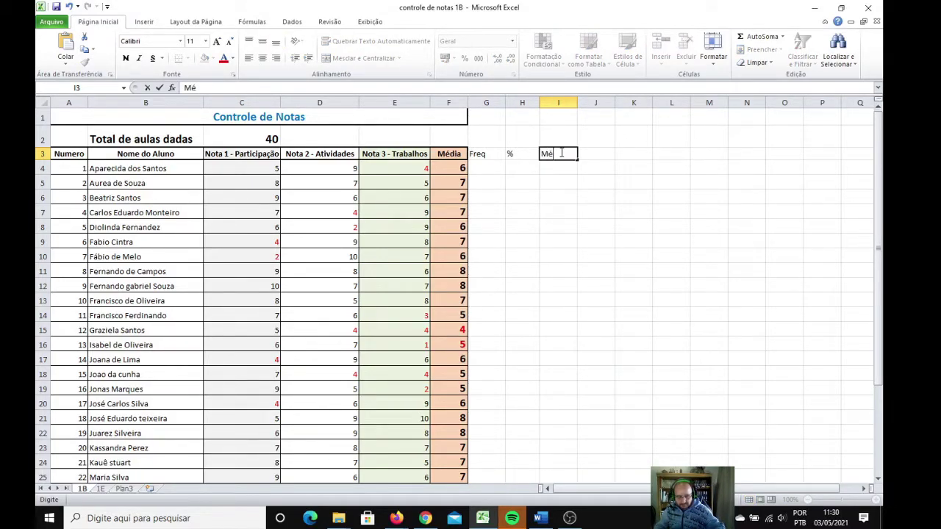
text(dia Final)
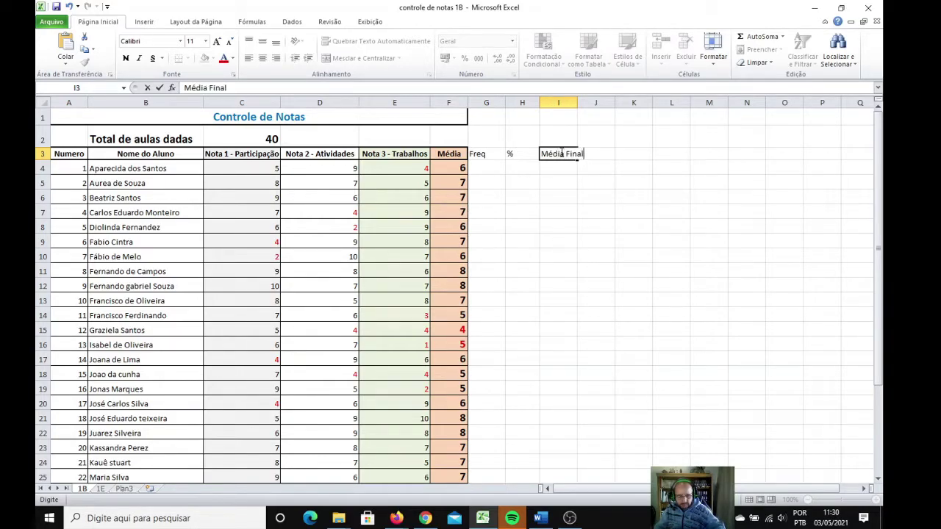
key(Return)
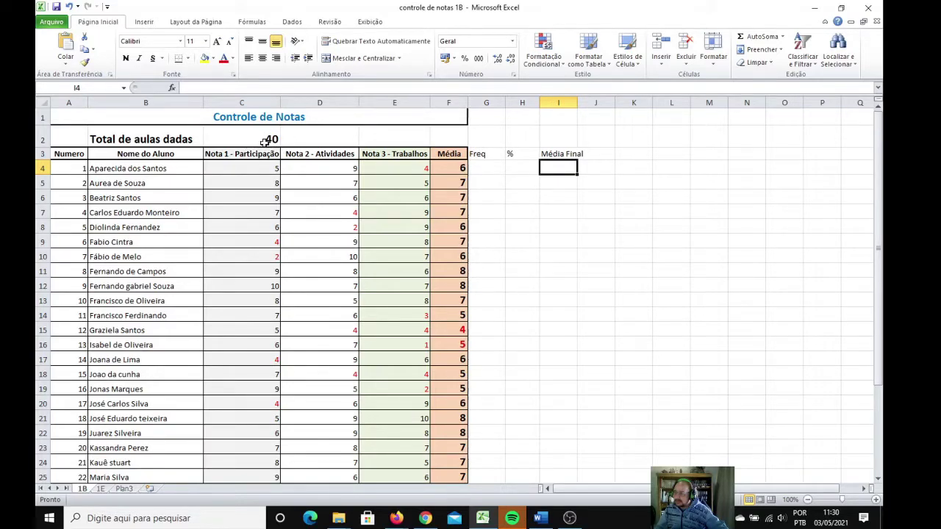
click(492, 170)
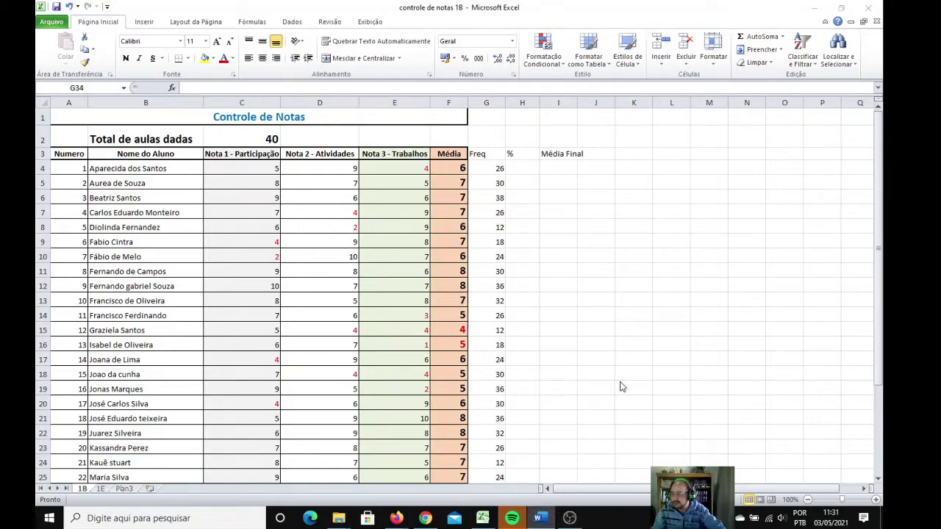
Step: Switch from the grade sheet to the Word document explaining the percentage formula
key(alt+Tab)
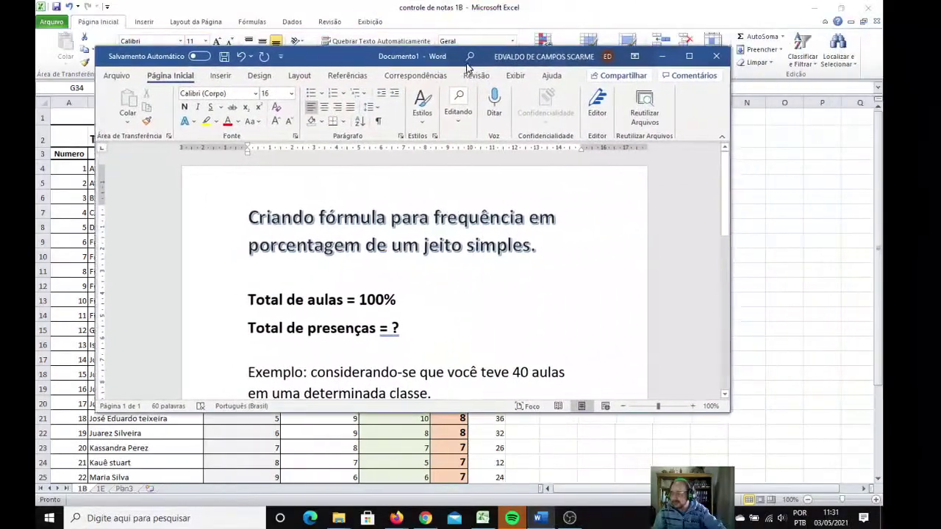
Step: Maximize Word and read through the rule-of-three calculation, highlighting the line '40? = 26 x 100'
click(686, 56)
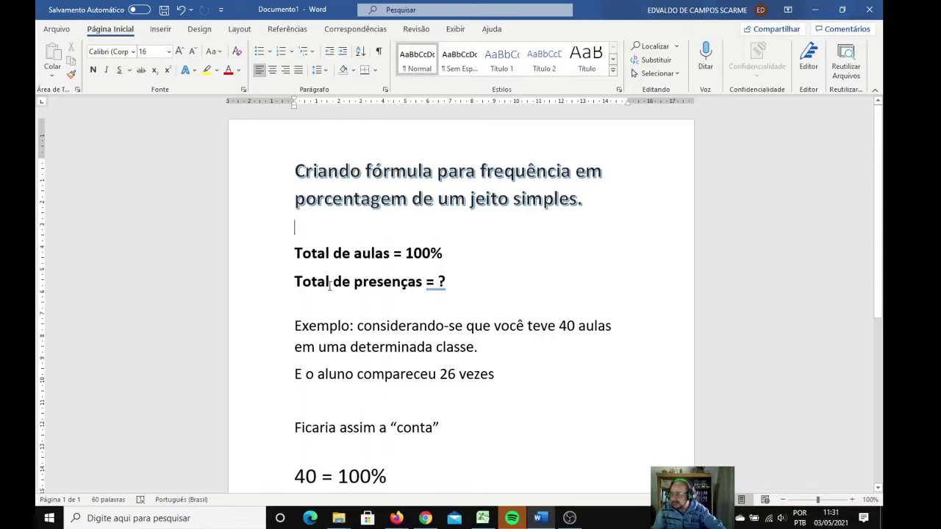
scroll(448, 285, down, 1)
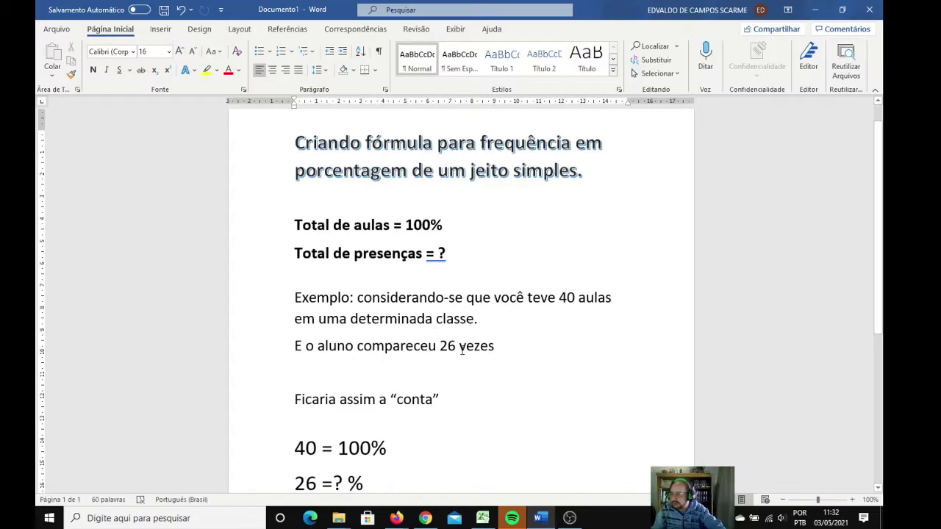
scroll(462, 349, down, 5)
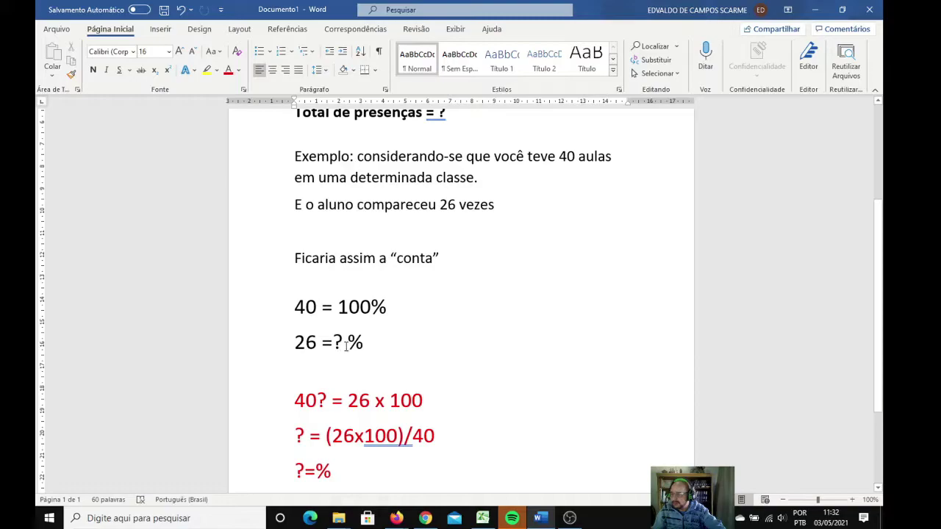
scroll(355, 346, down, 2)
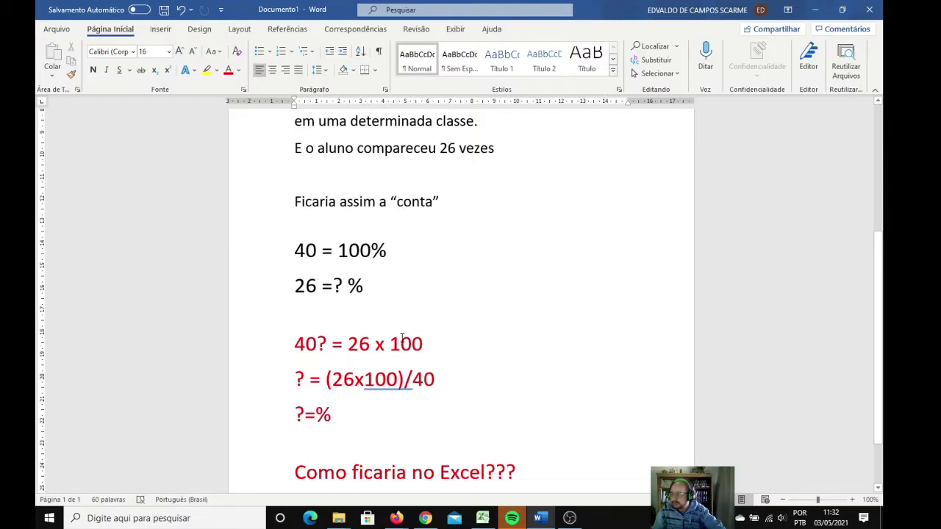
drag(430, 342, 289, 343)
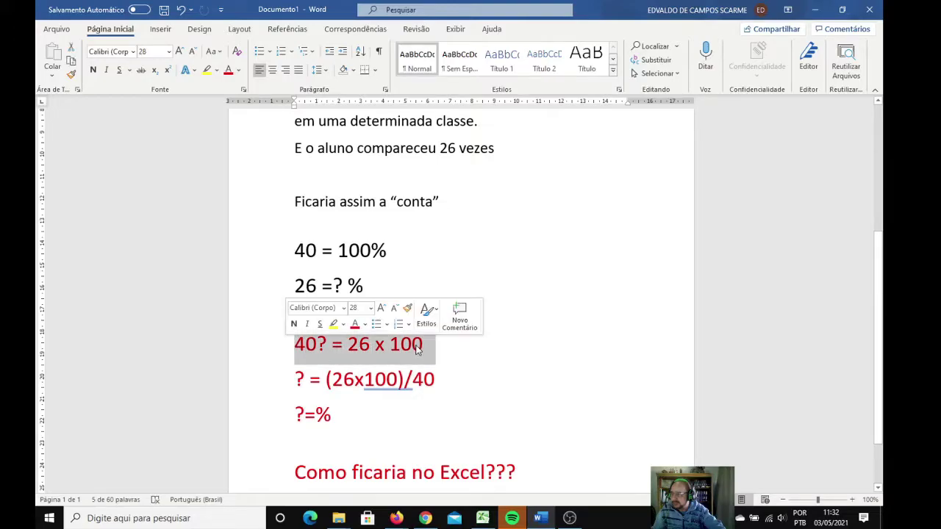
scroll(470, 364, down, 1)
click(363, 351)
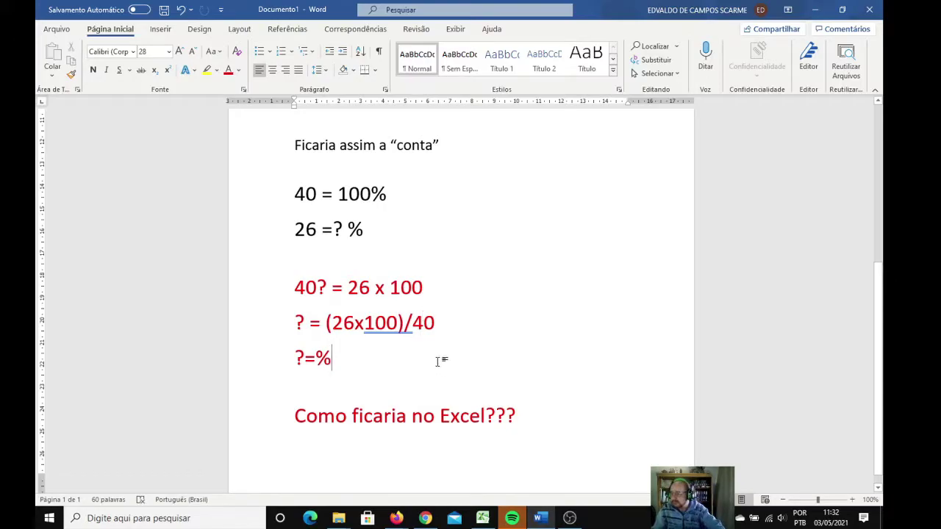
Step: Highlight 'Como ficaria no Excel???' and restore down Word so Excel shows behind it
scroll(384, 345, down, 1)
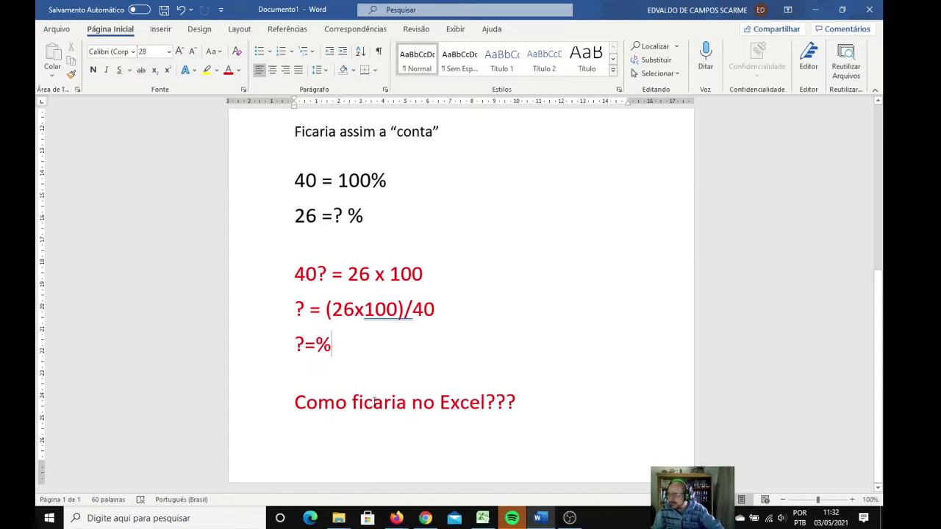
drag(296, 403, 557, 399)
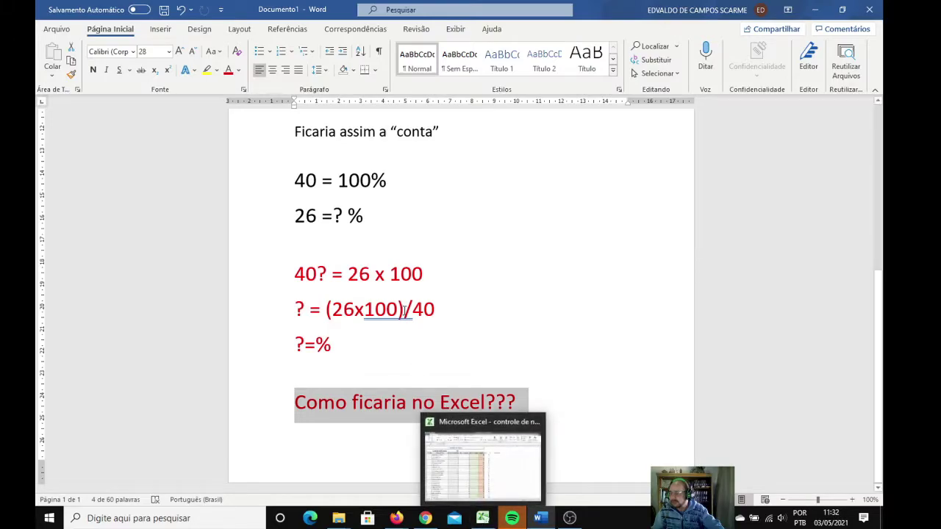
click(842, 10)
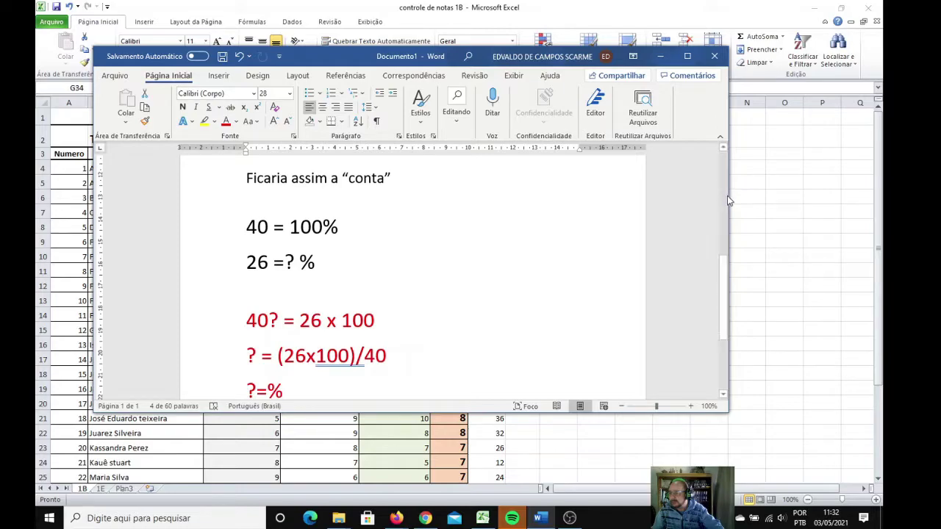
scroll(302, 310, down, 3)
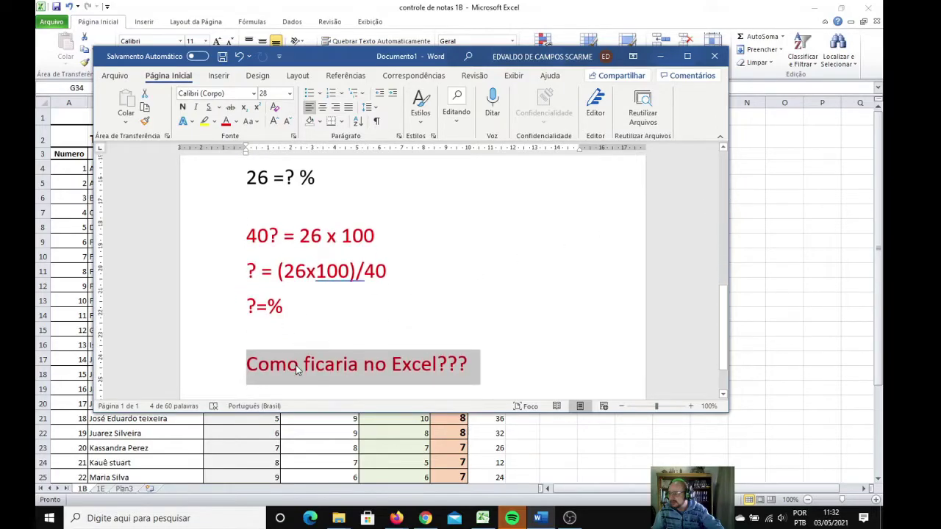
scroll(298, 315, down, 1)
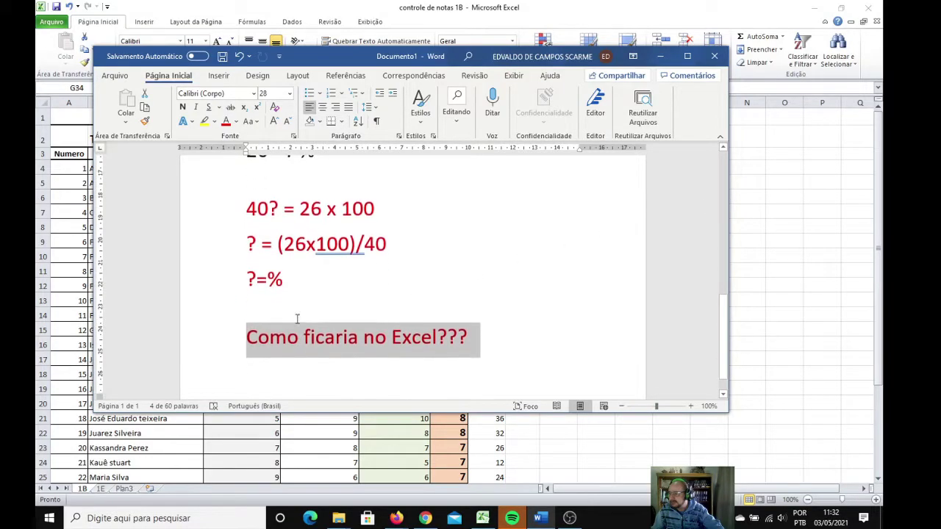
Step: Copy '? = (26x100)/40' from Word and paste it into cell J2 of the grade sheet
drag(247, 242, 389, 247)
right_click(367, 250)
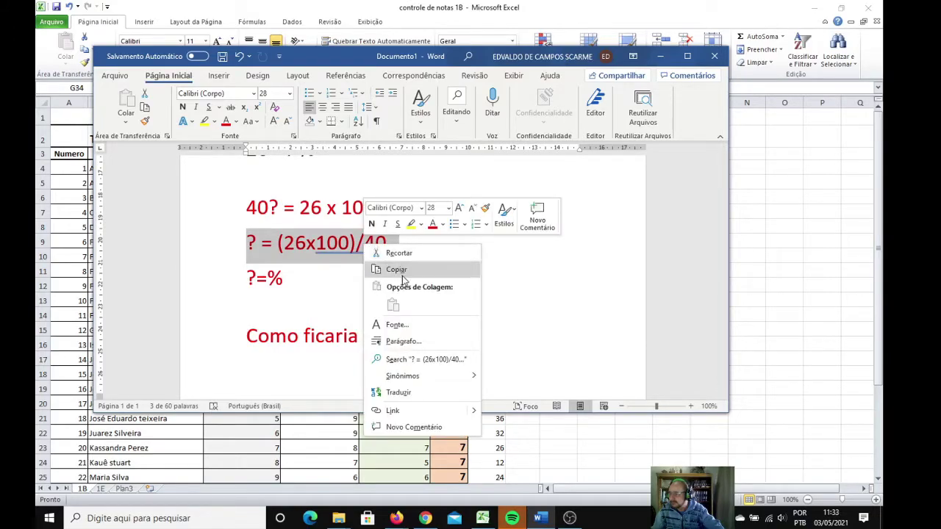
click(396, 269)
click(659, 56)
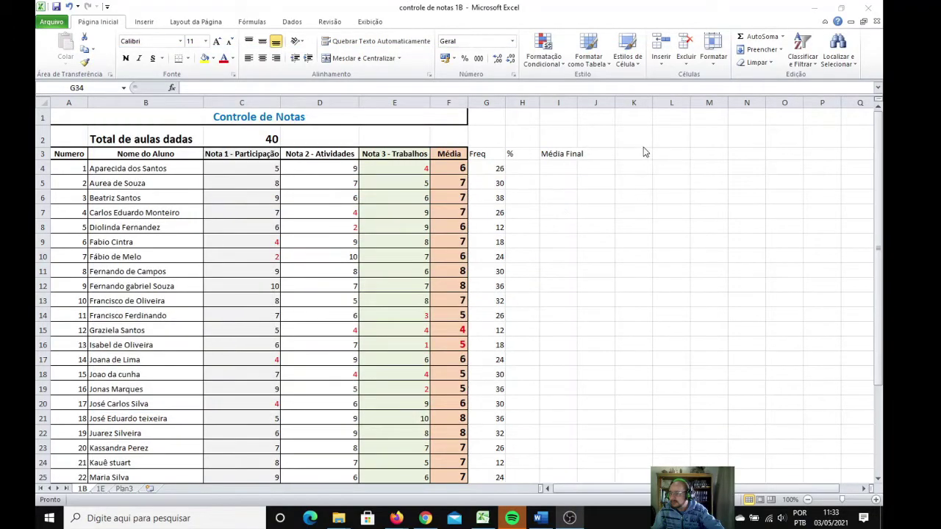
click(599, 134)
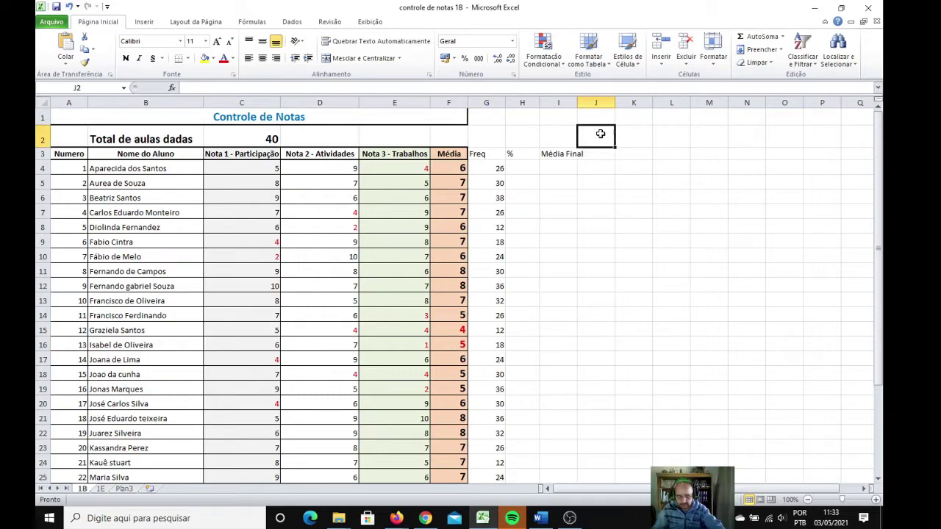
key(ctrl+v)
click(669, 211)
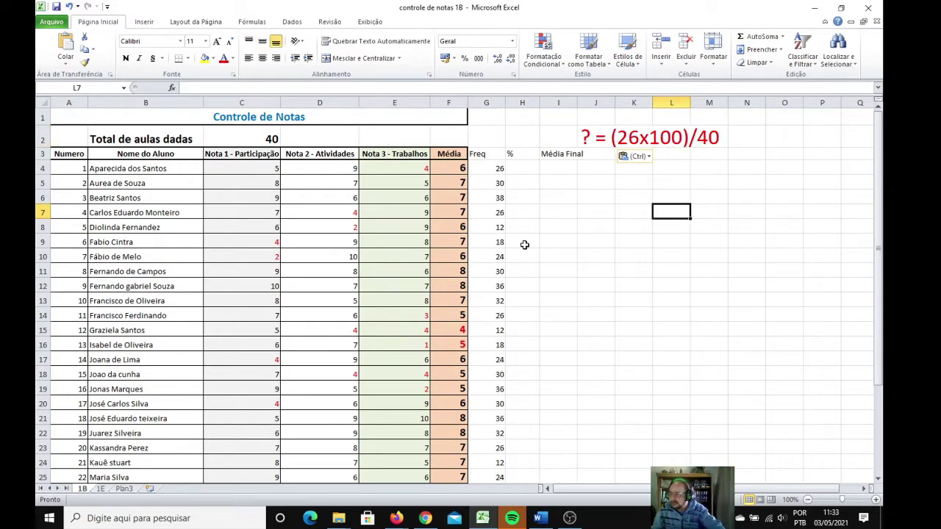
click(529, 169)
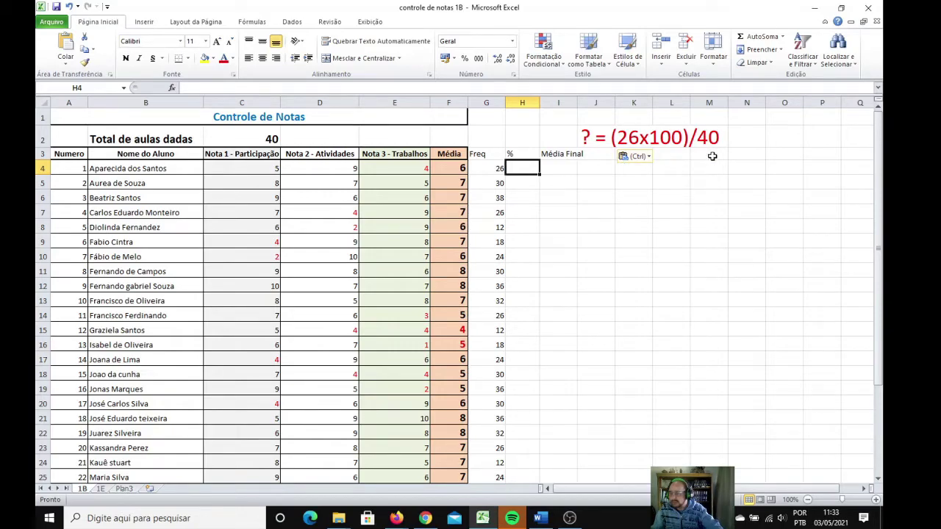
Step: Enter =(G4*100)/40 in H4, giving 65 as the first attendance percentage
text(=)
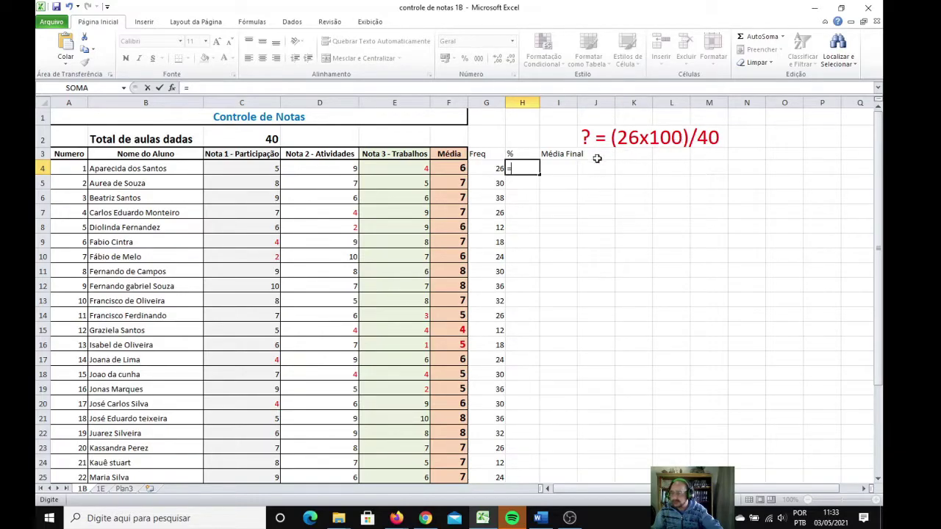
click(494, 170)
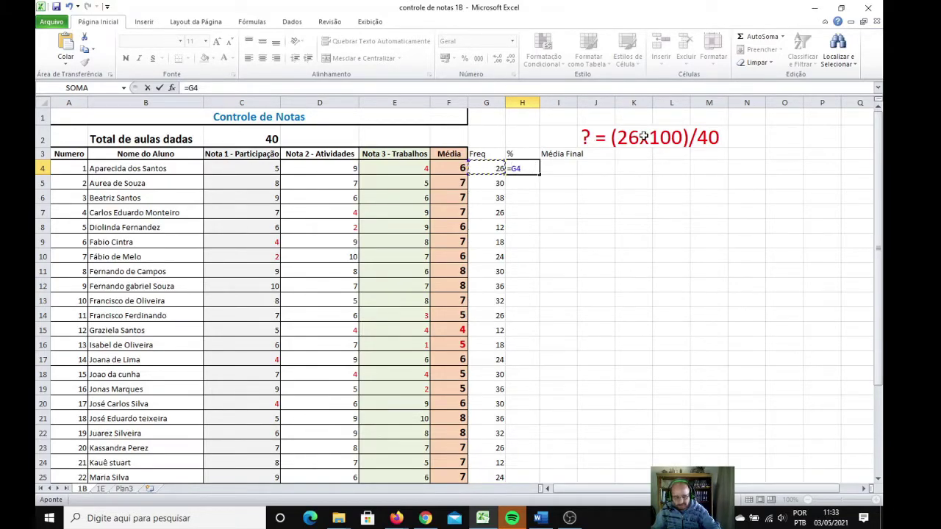
text(*)
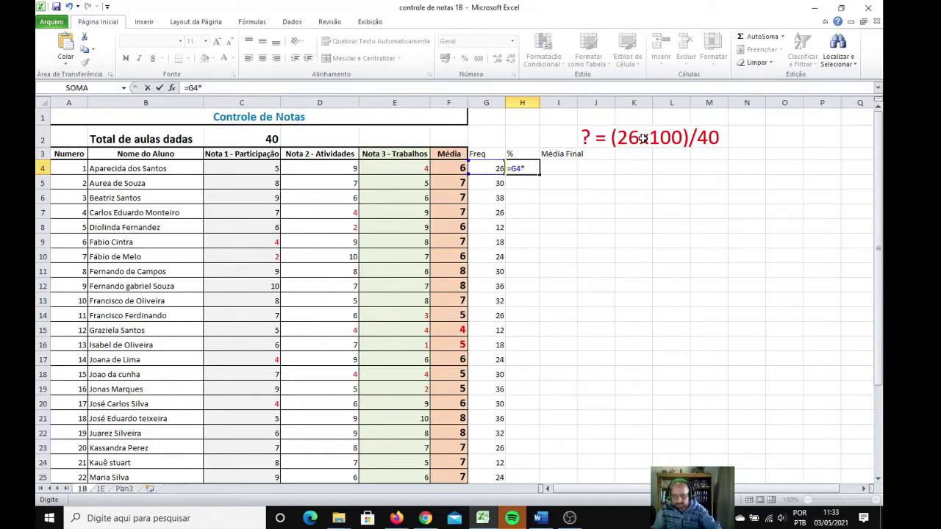
text(100/)
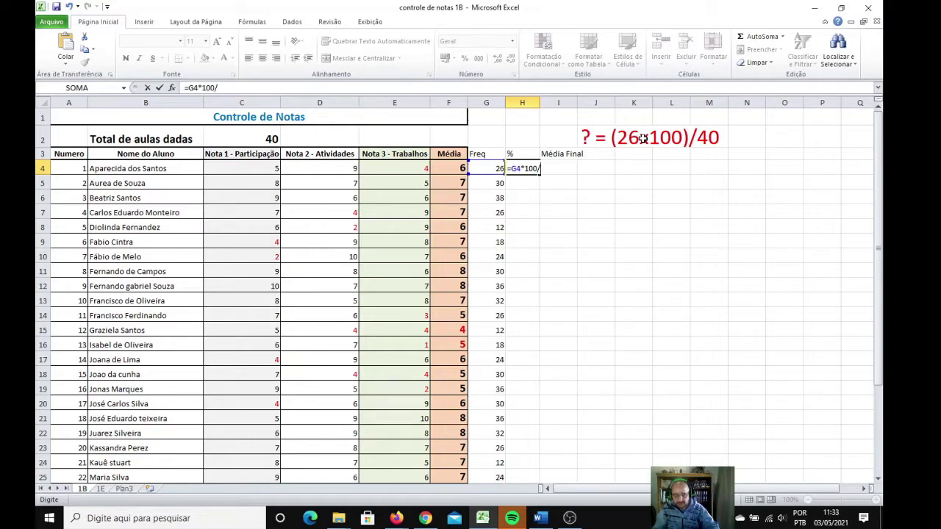
text(0)
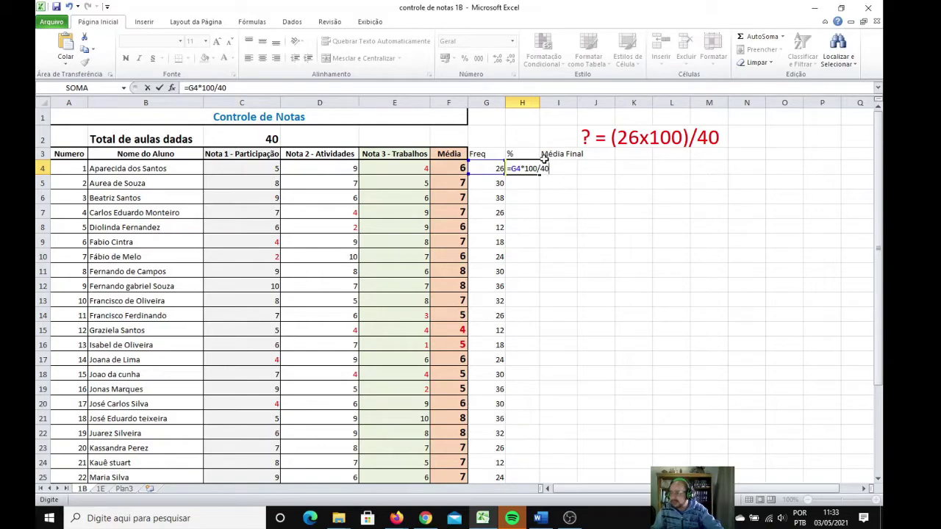
click(512, 169)
text(()
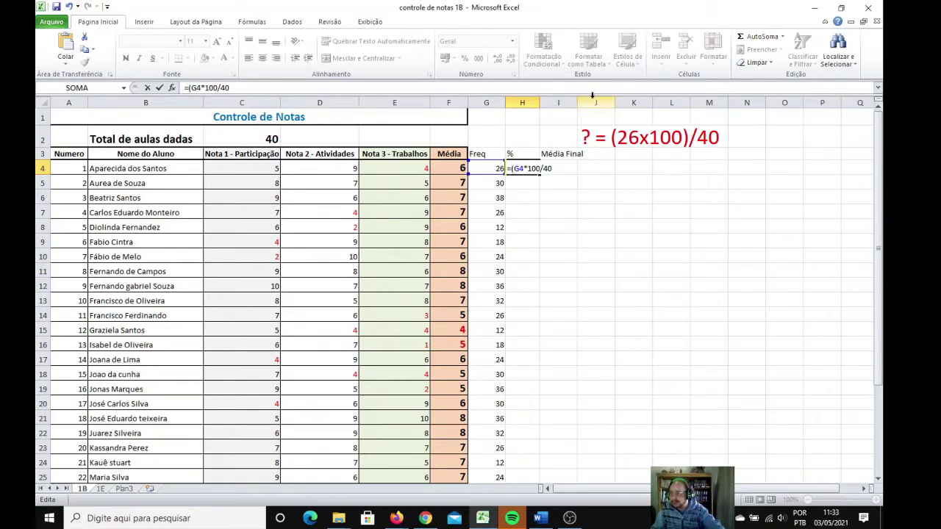
click(544, 168)
text())
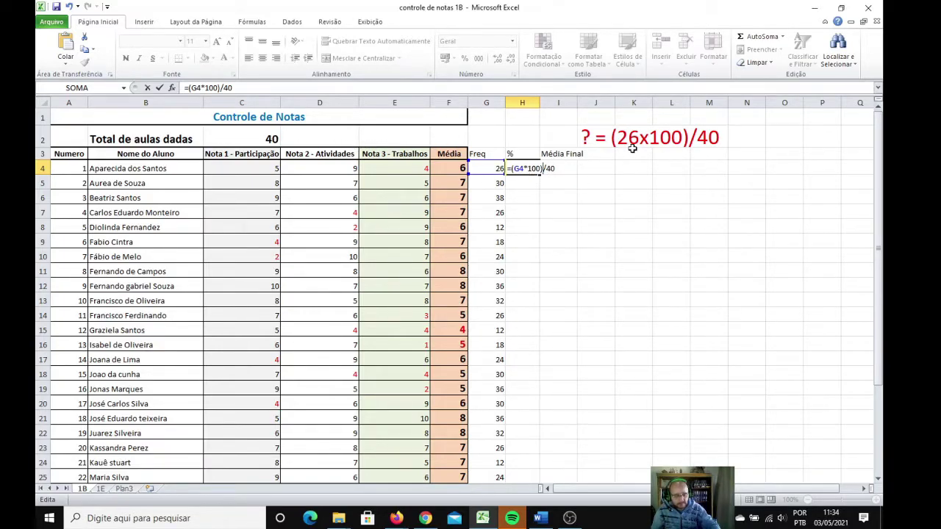
key(Return)
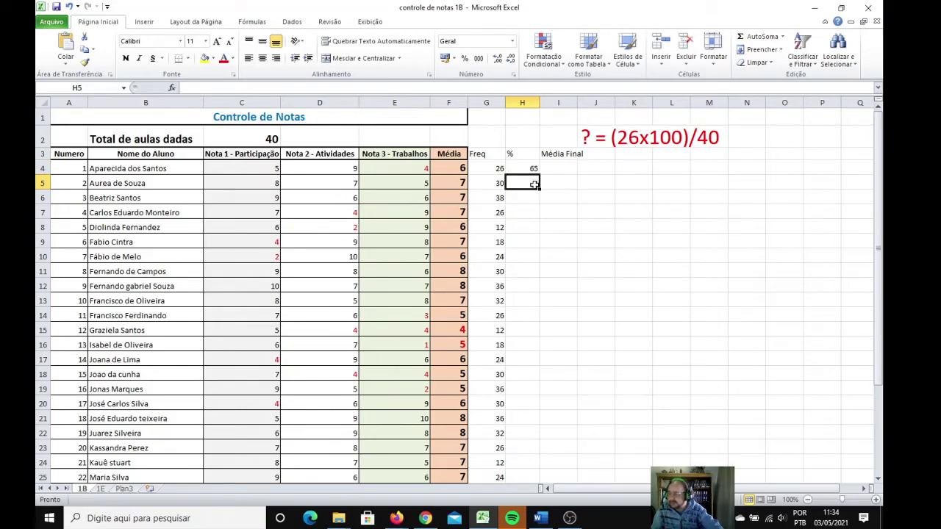
Step: Fill the H4 percentage formula down column H for every student
click(530, 170)
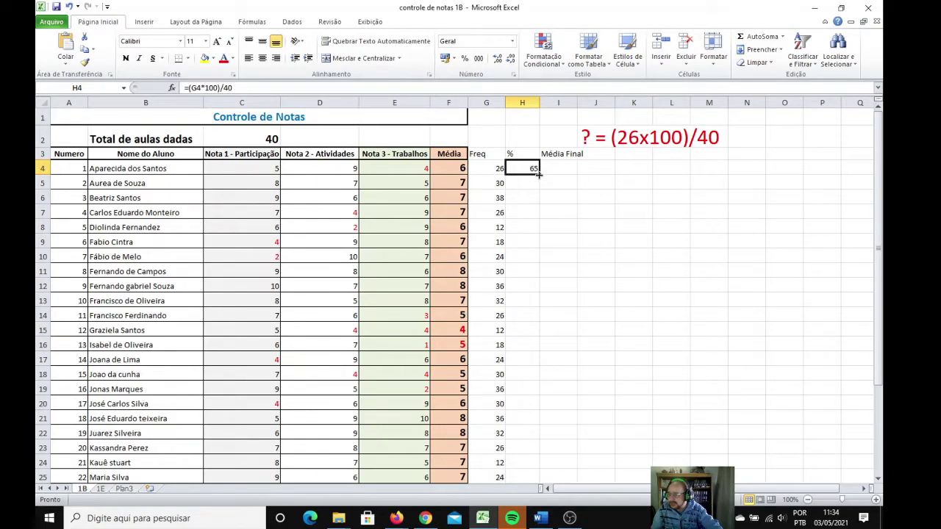
double_click(539, 173)
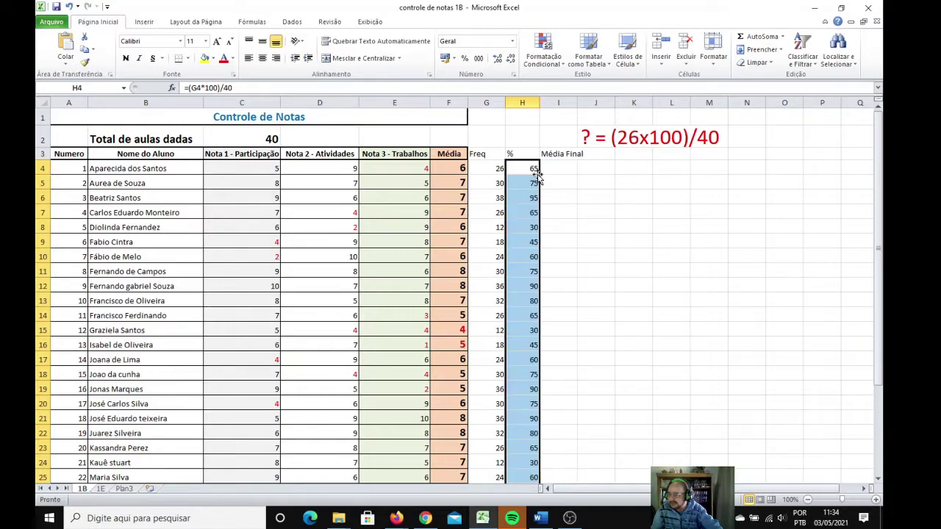
scroll(534, 282, down, 1)
scroll(533, 286, down, 1)
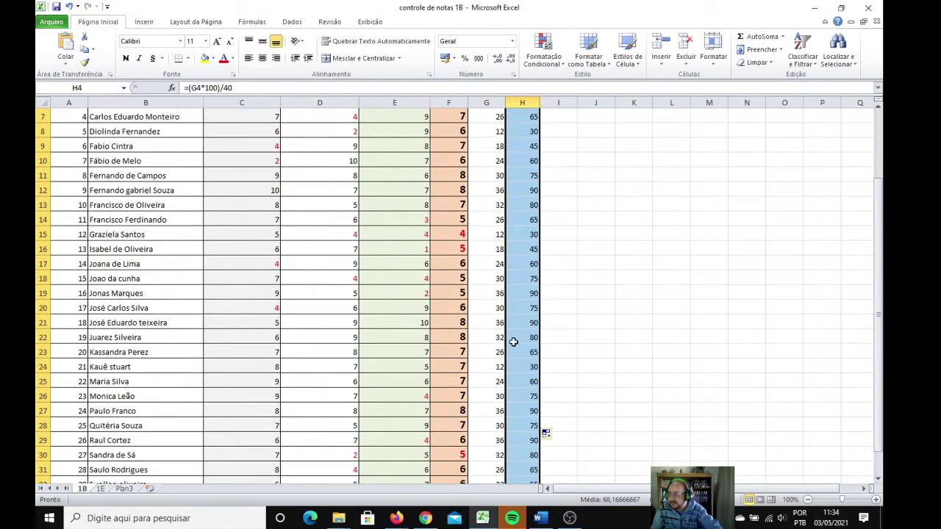
scroll(518, 338, up, 2)
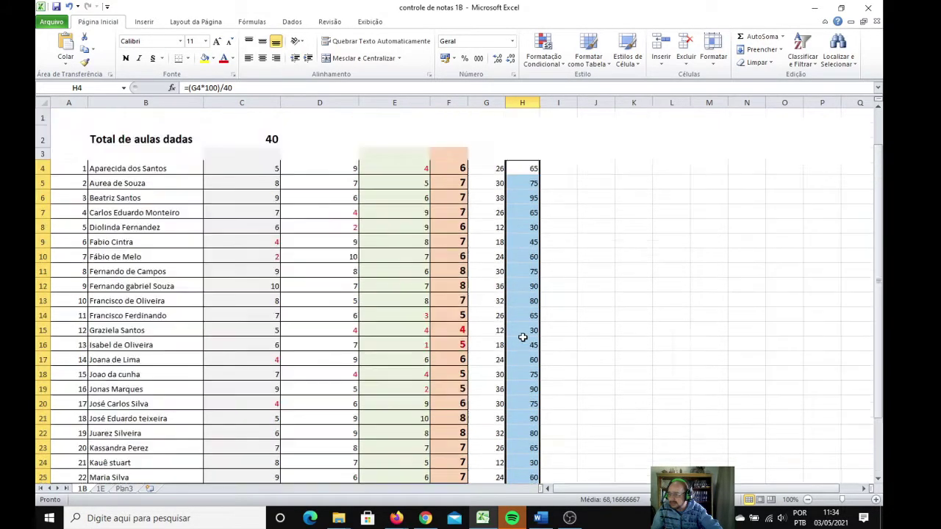
Step: Change the third student's Freq in G6 to 40 so their % becomes 100
click(530, 200)
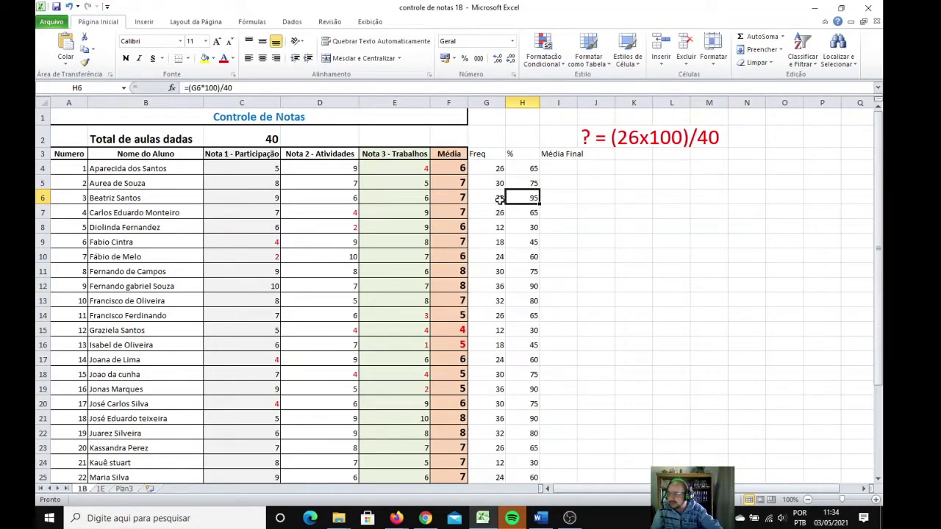
click(499, 199)
text(4)
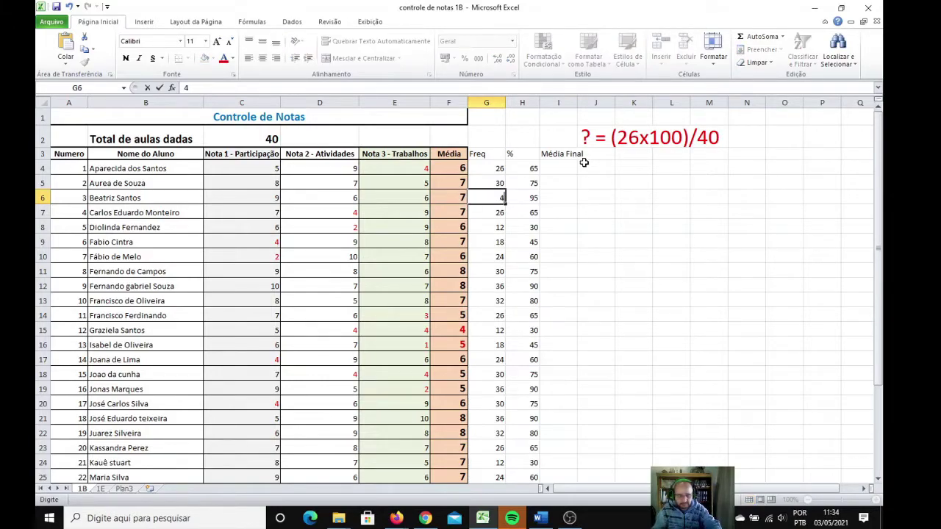
text(0)
key(Return)
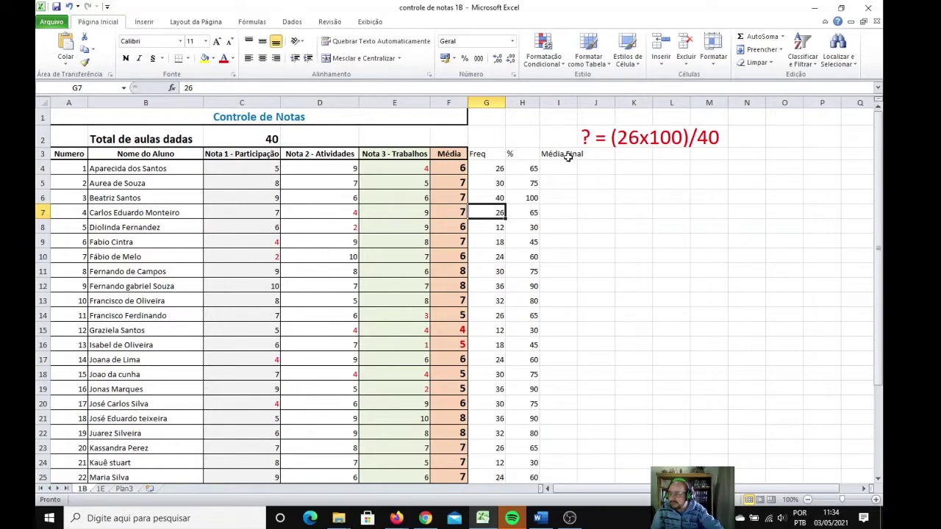
Step: Widen column I and delete the '? = (26x100)/40' note from row 2
drag(577, 104, 598, 104)
drag(617, 138, 779, 128)
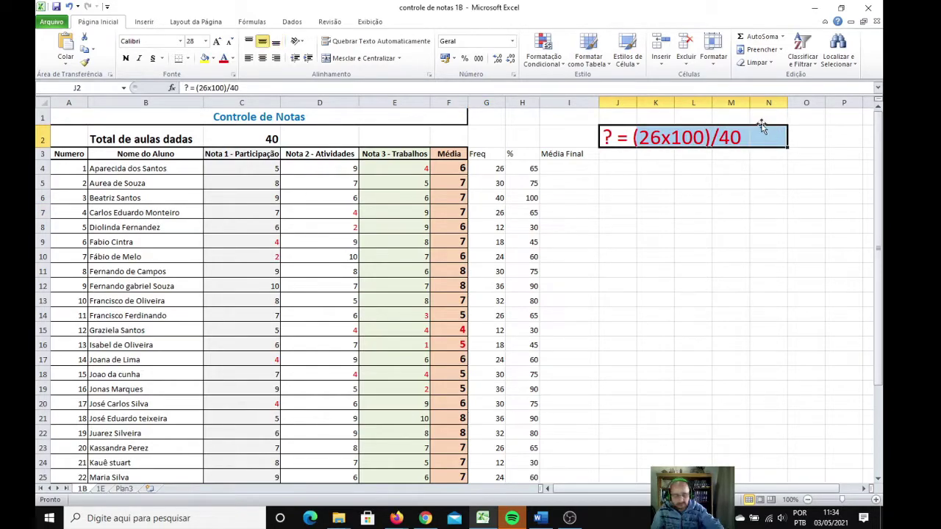
key(Delete)
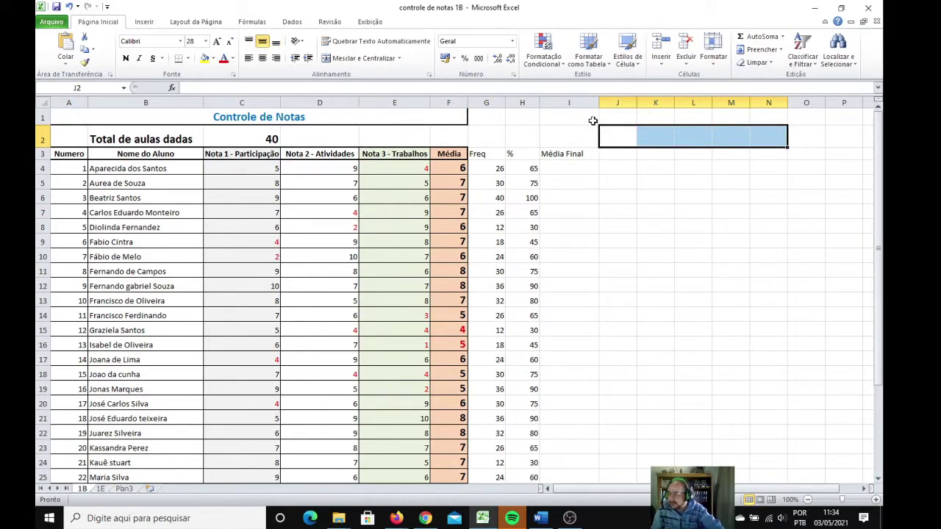
click(567, 103)
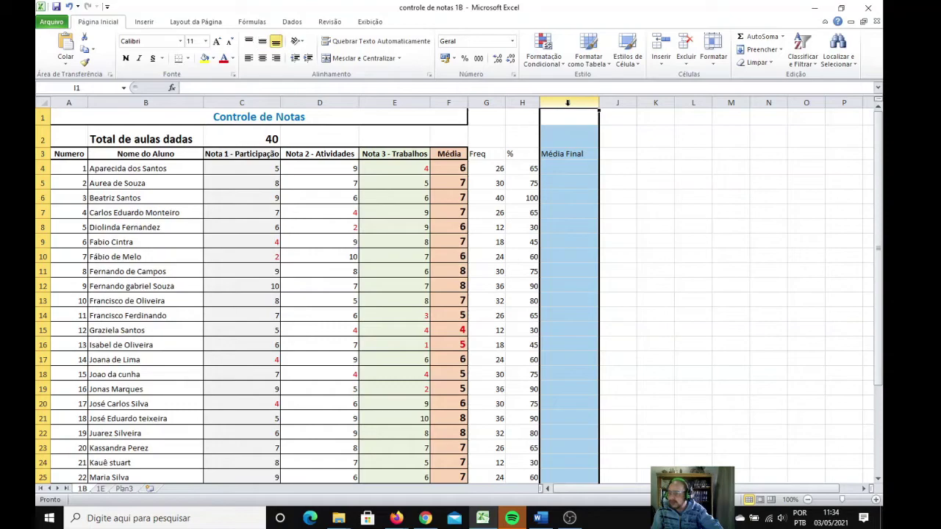
click(655, 182)
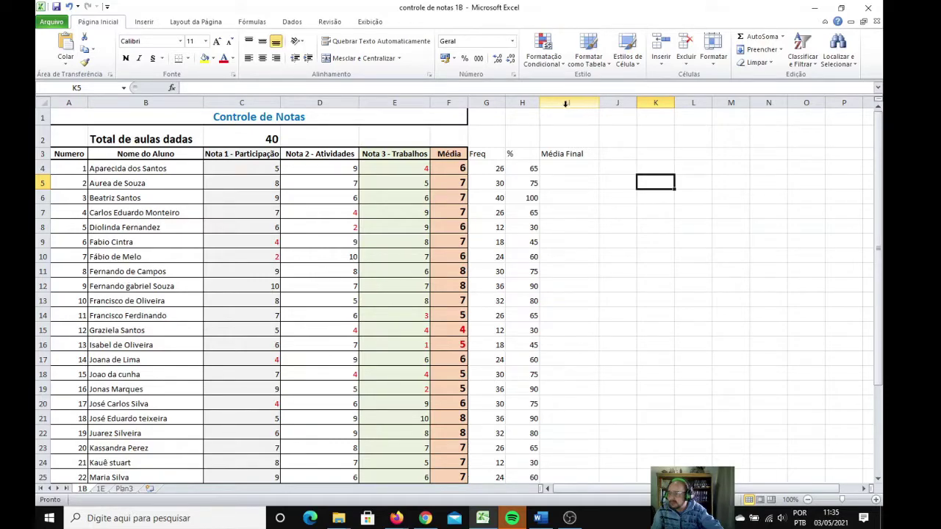
Step: Insert a blank column before Média Final, widen it, and head I3 'Pontos freq'
click(565, 104)
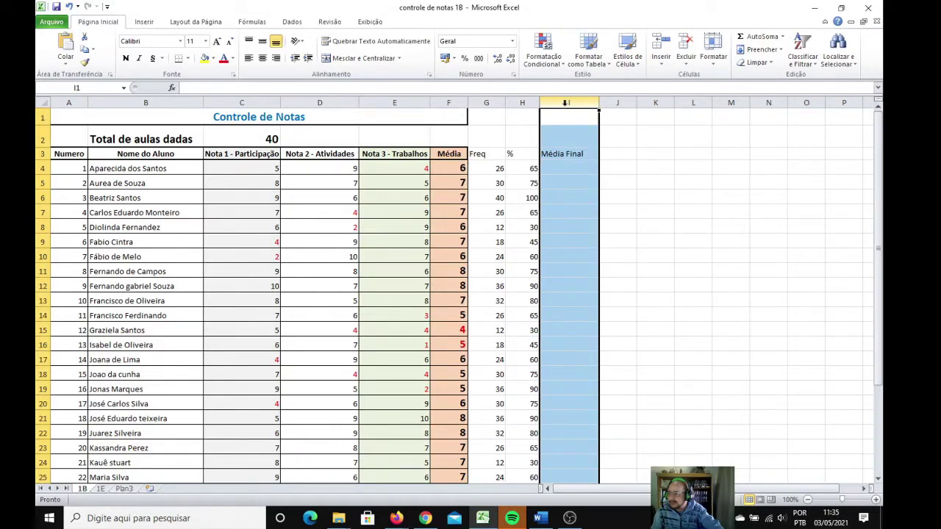
right_click(566, 104)
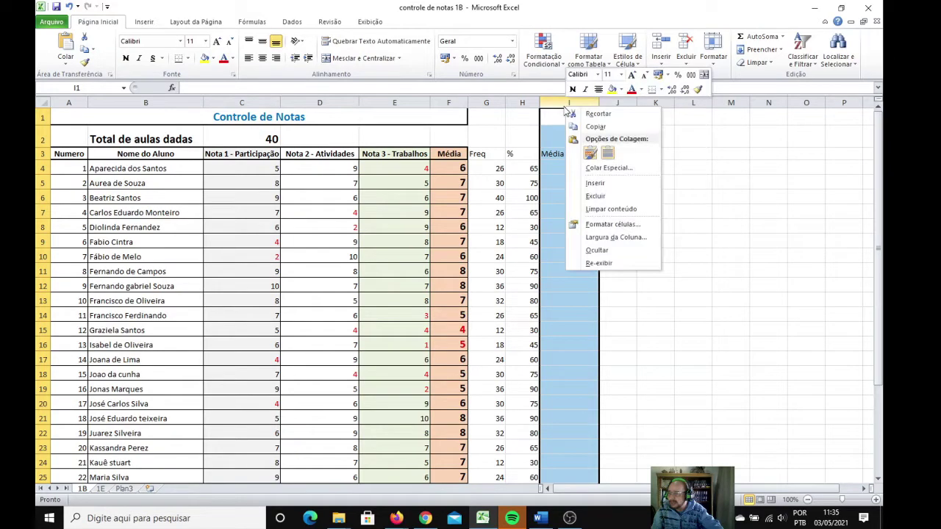
click(595, 184)
click(606, 197)
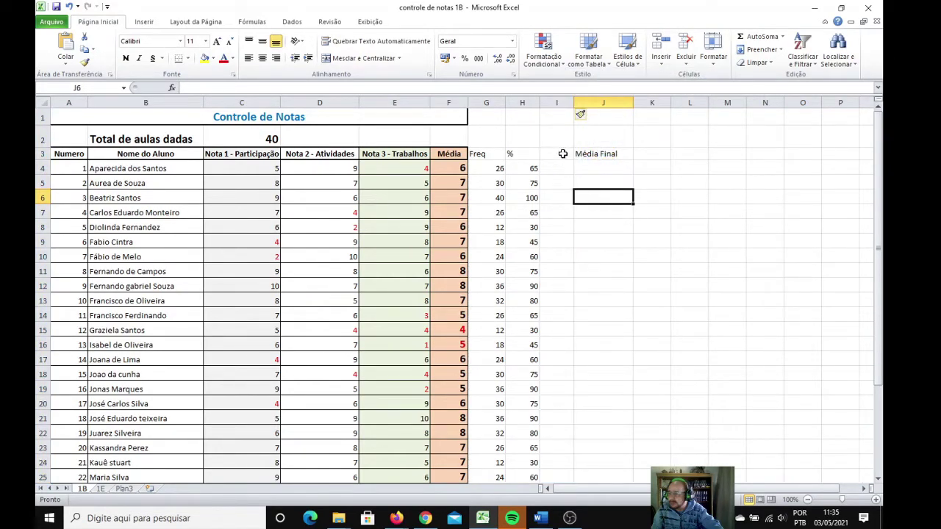
drag(574, 103, 615, 104)
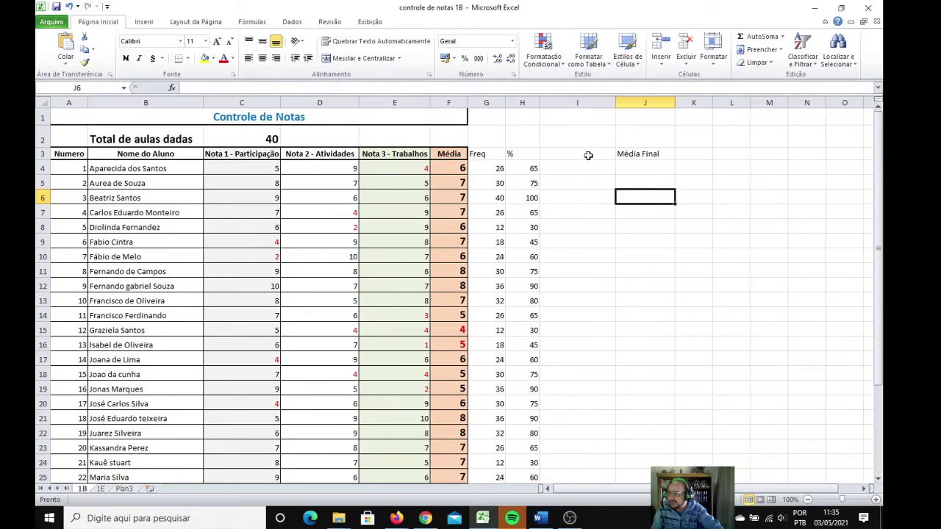
click(575, 155)
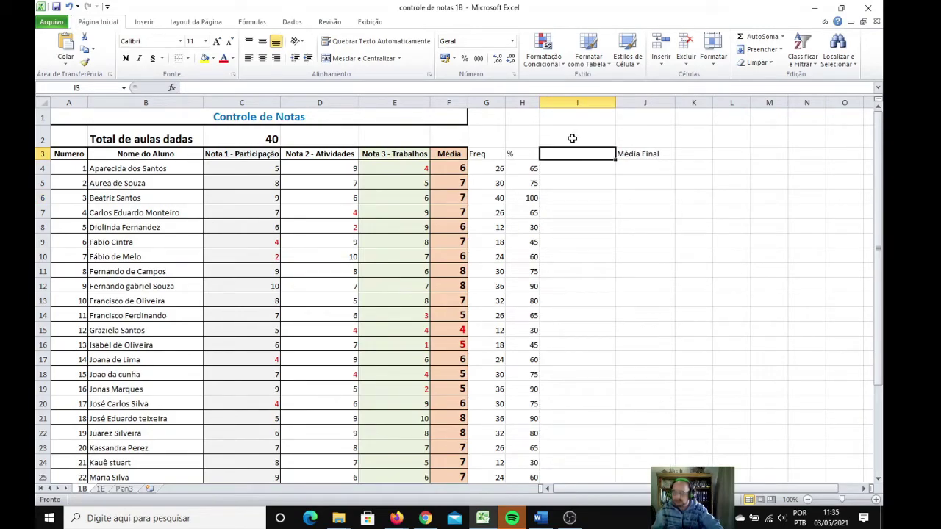
text(Pont)
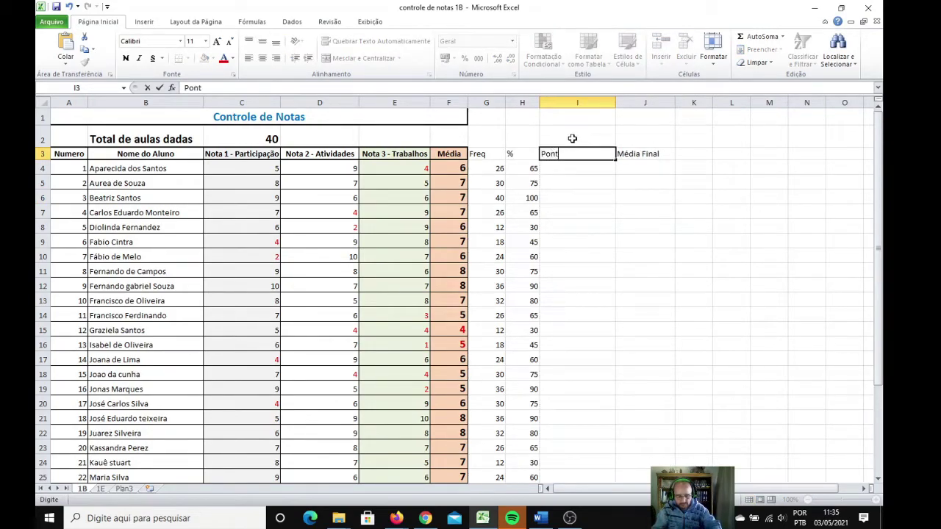
text(os fre)
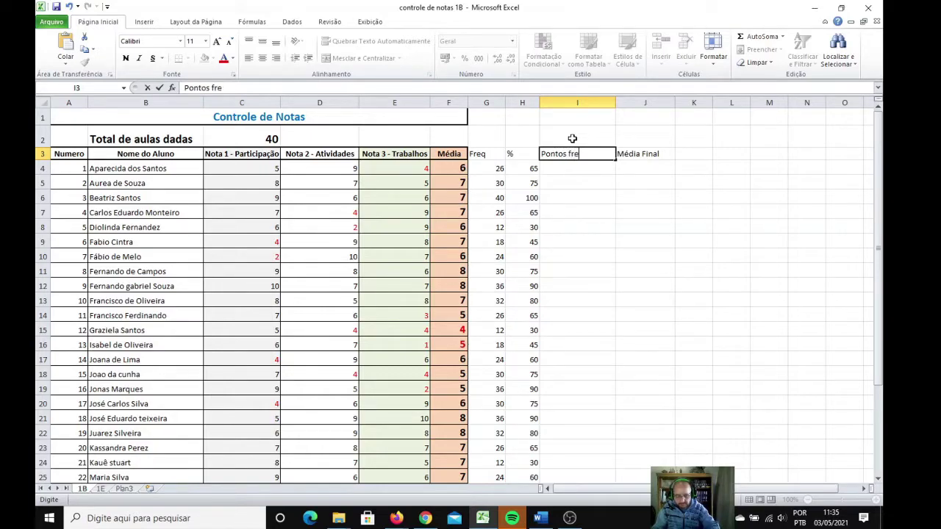
text(q)
key(Return)
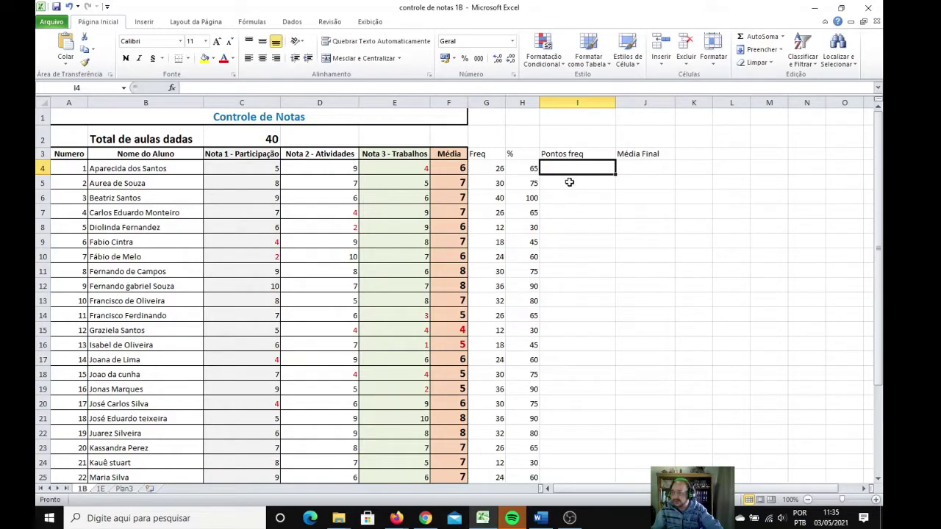
Step: In Word, add the lines 'Se o aluno frequentou até 50% = 1' and 'Se o aluno frequentou acima 50% =2' below the question
click(548, 520)
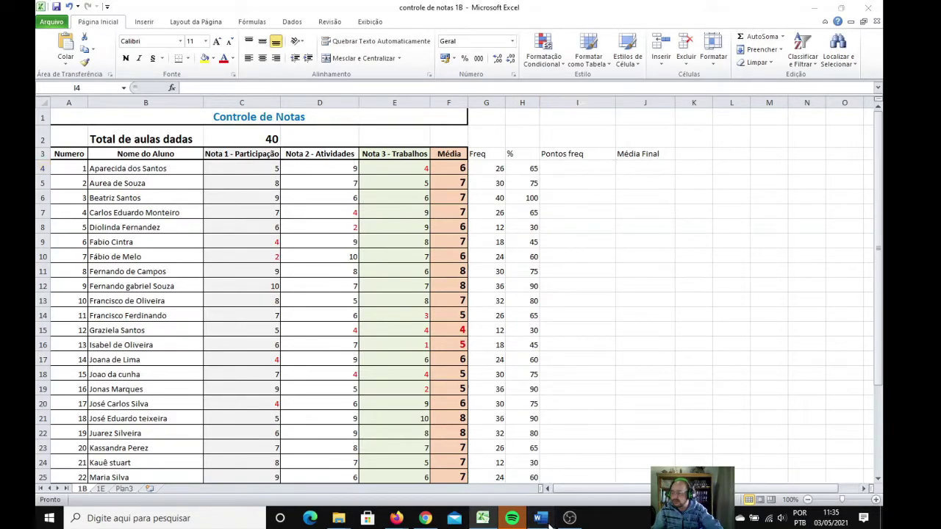
scroll(442, 332, down, 1)
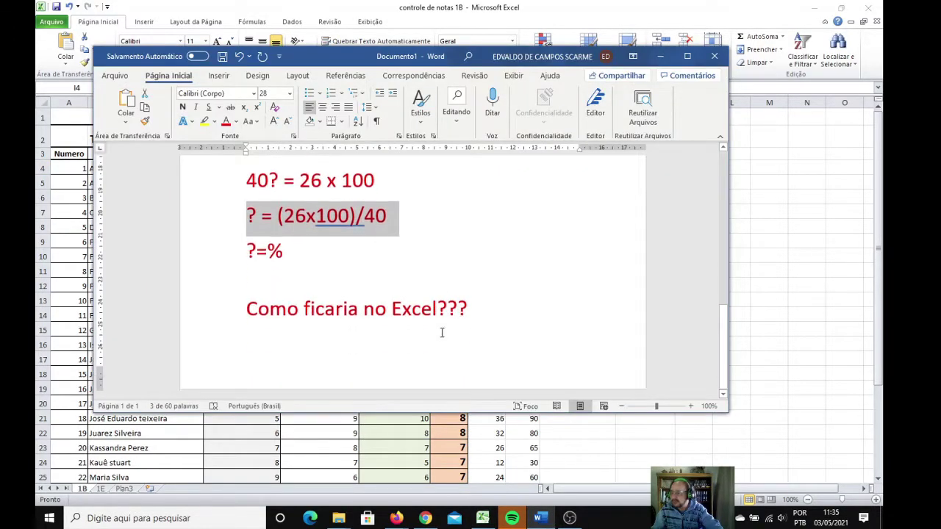
click(503, 310)
key(Return)
key(Return)
key(Return)
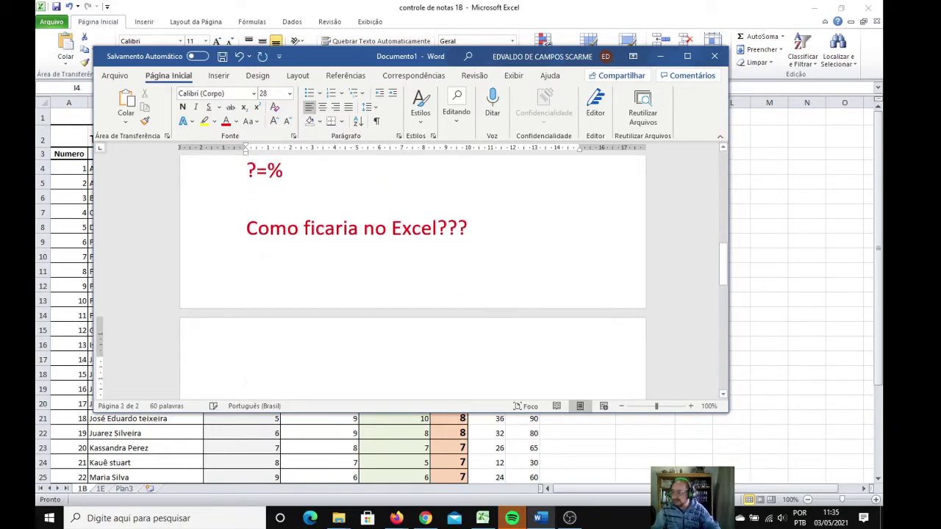
text(Se o)
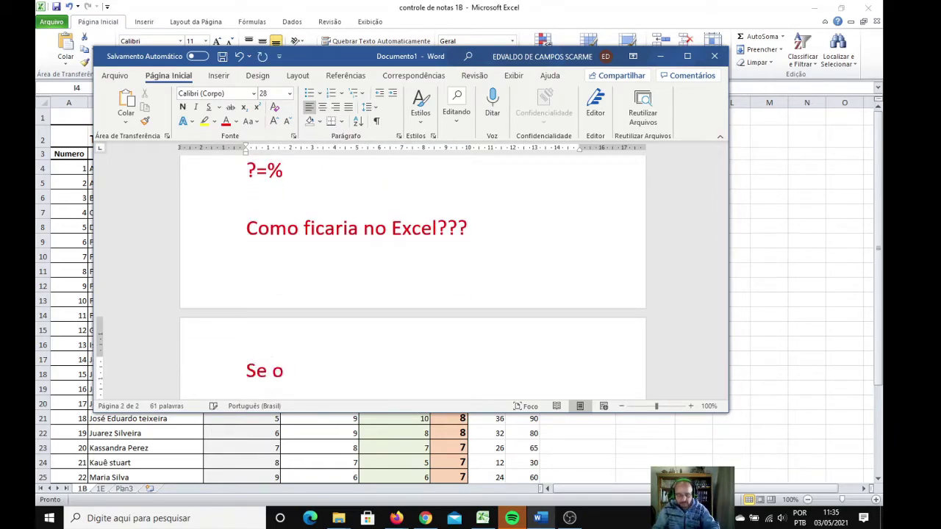
text( aluno )
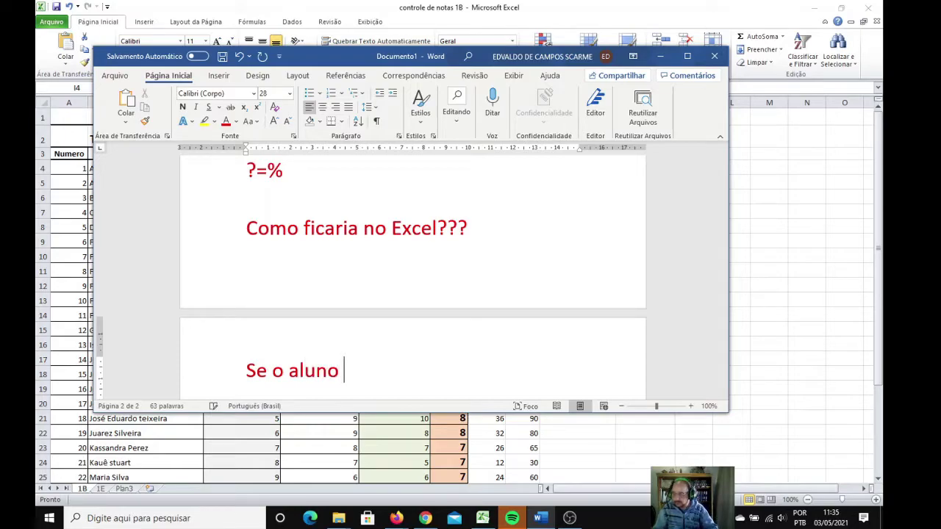
text(frequent)
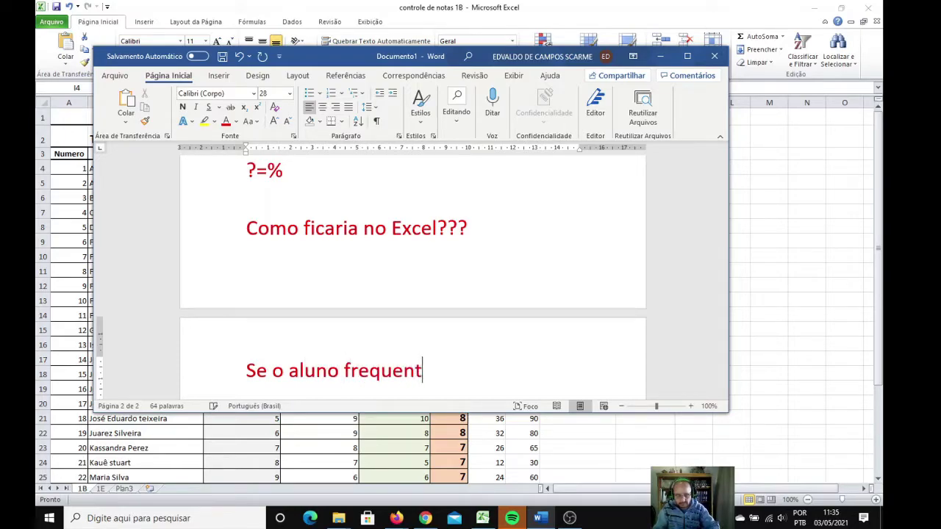
text(ou até )
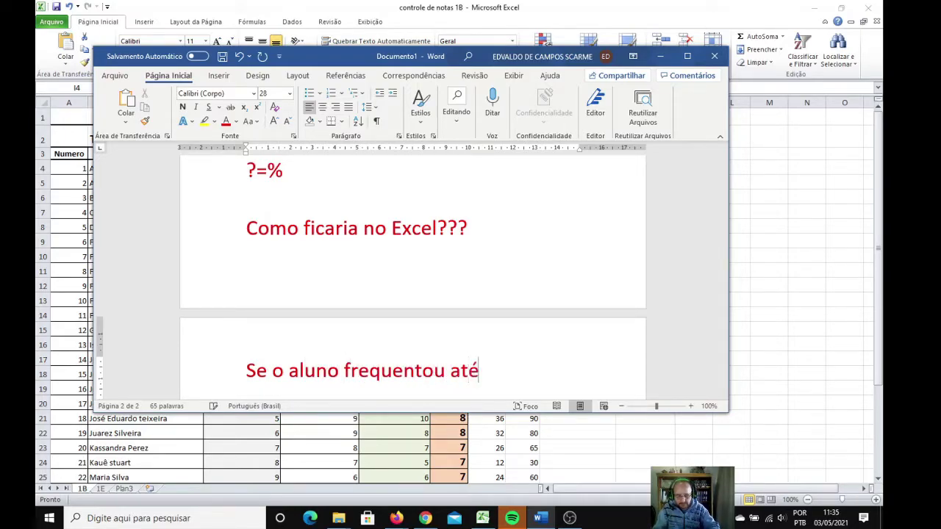
text(50%)
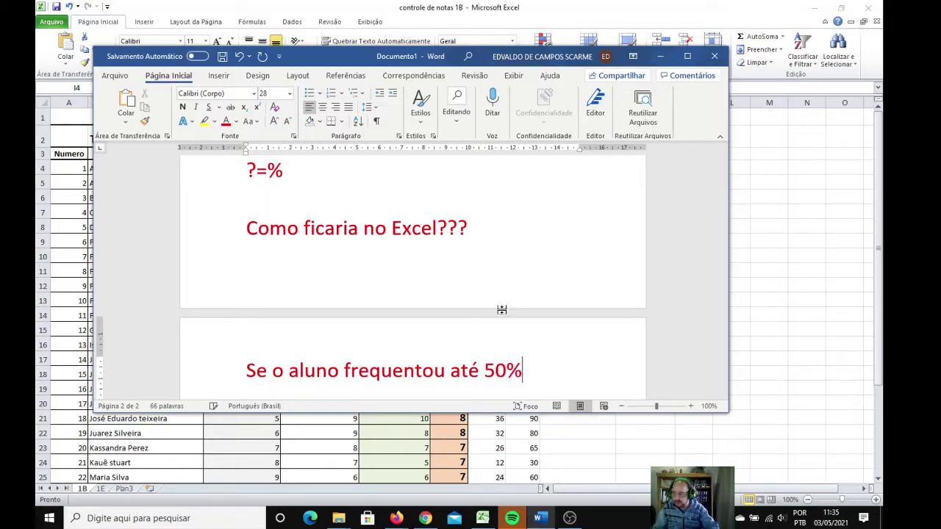
text( = 1)
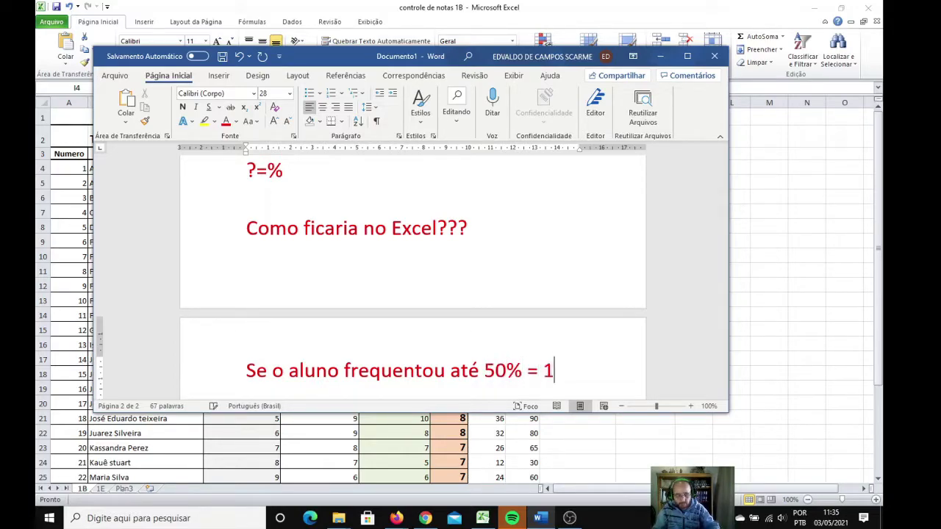
key(Return)
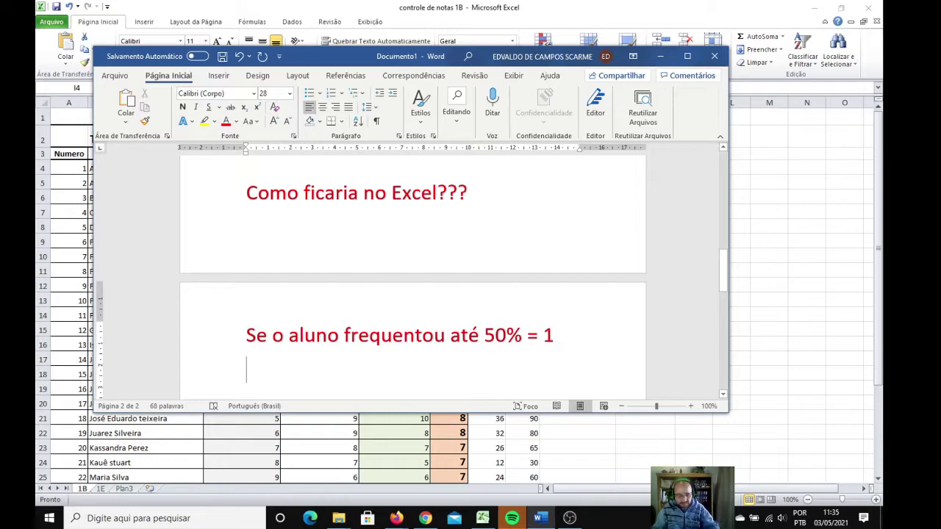
text(Se o )
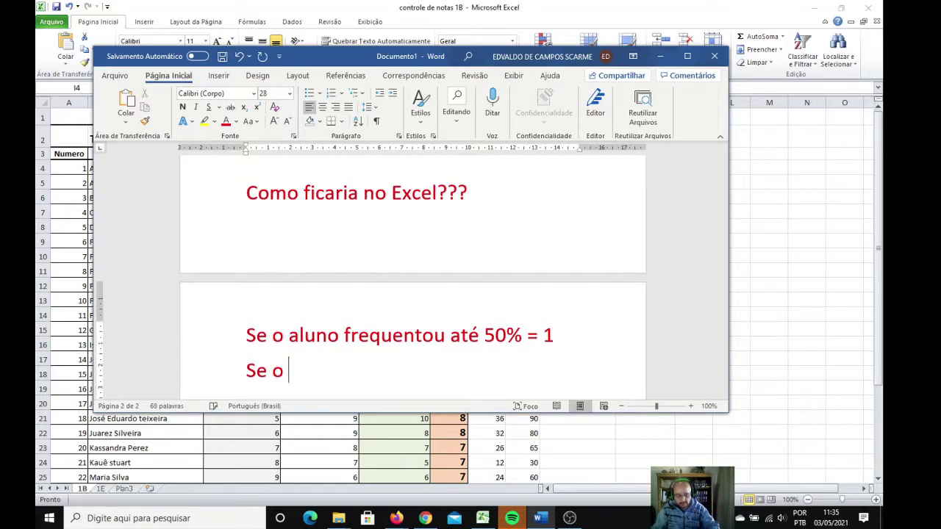
text(aluno fr)
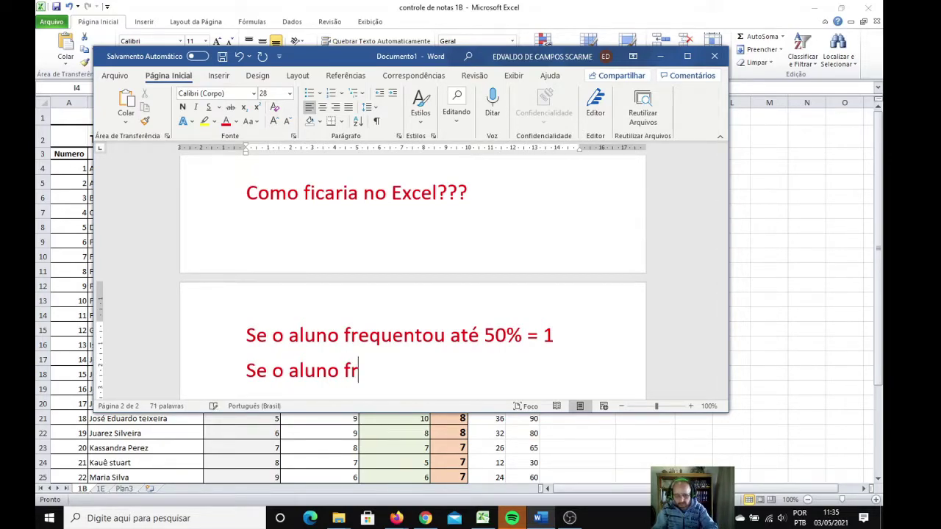
text(equentou a)
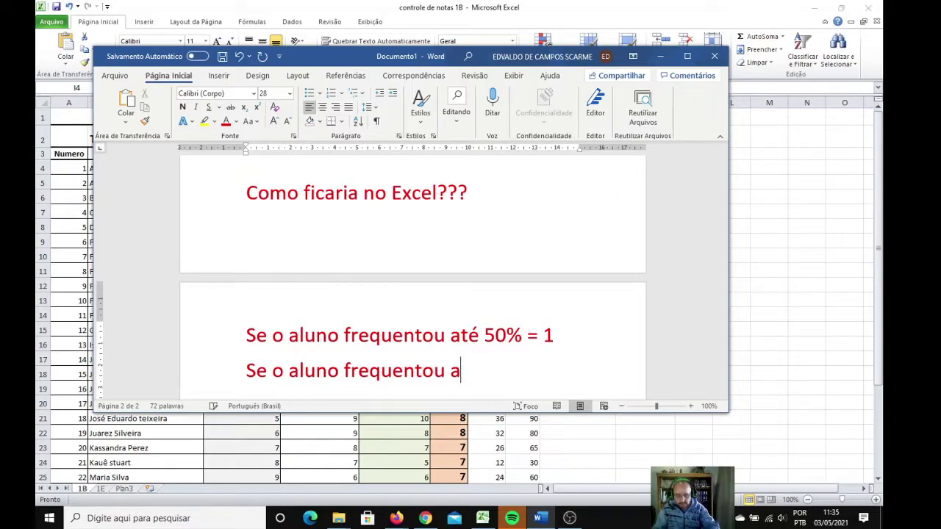
text(cima)
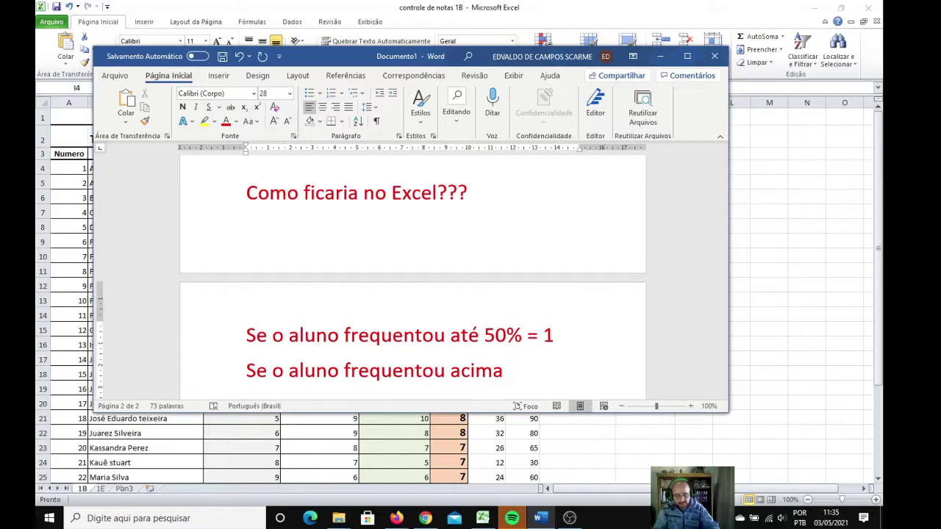
text(50% )
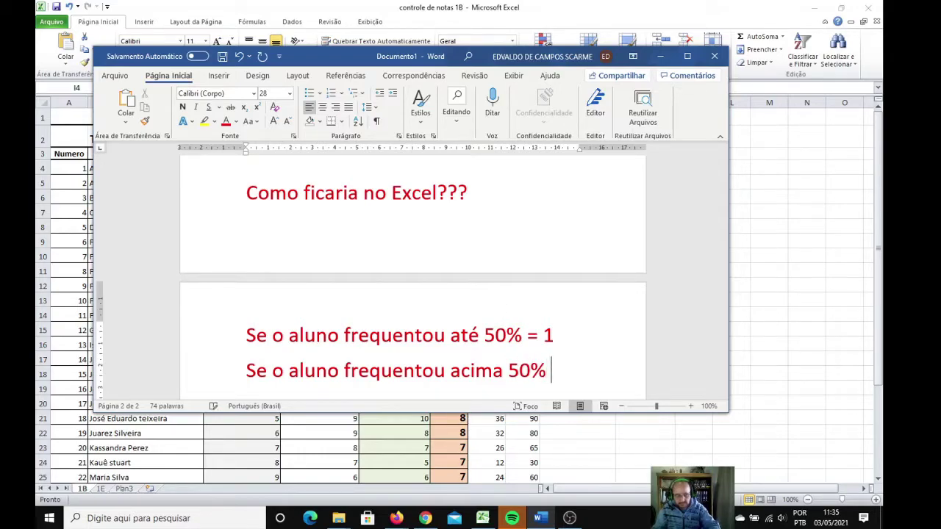
text(=2)
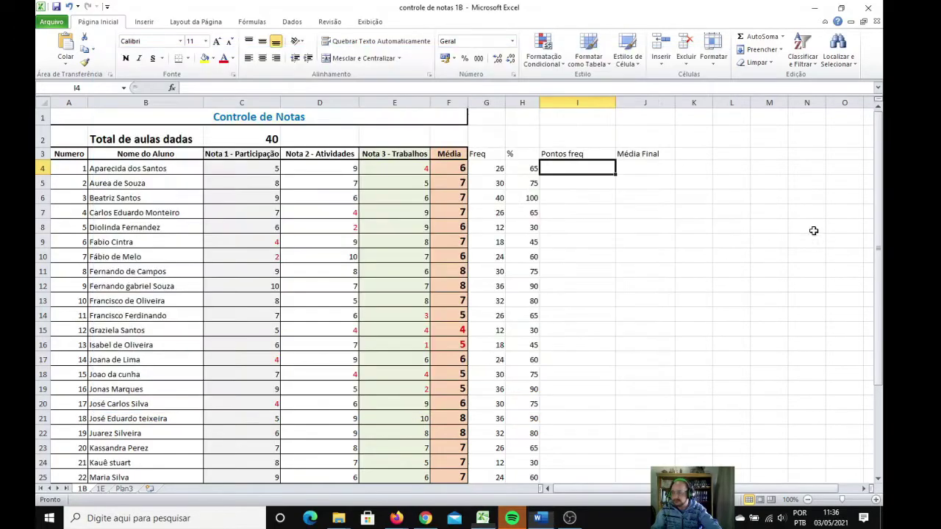
Step: Enter =SE(H4<50;"1";"2") in I4 so attendance below 50% scores 1, otherwise 2
key(alt+Tab)
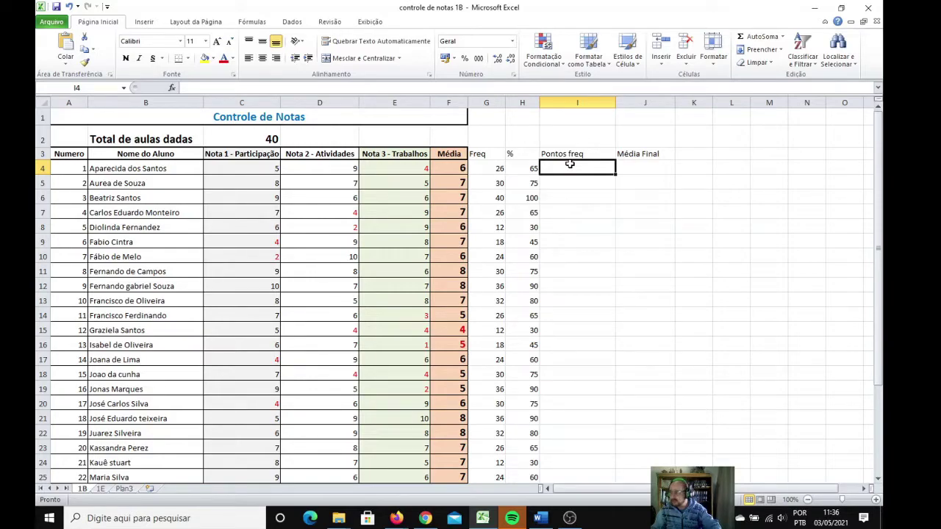
text(=se)
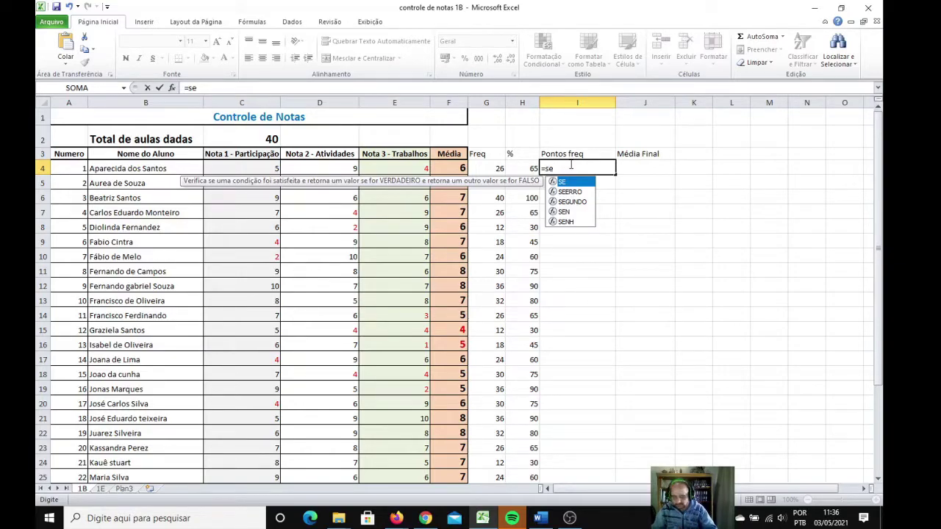
text(()
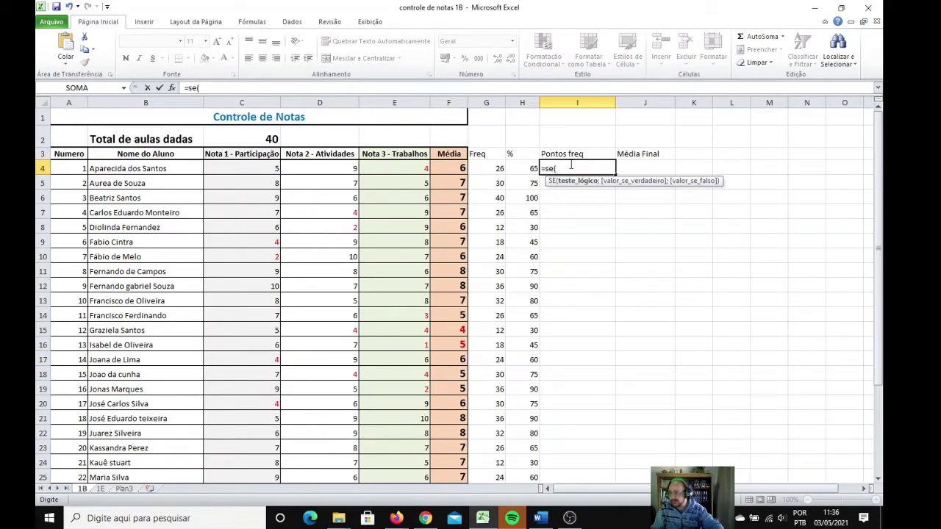
click(528, 168)
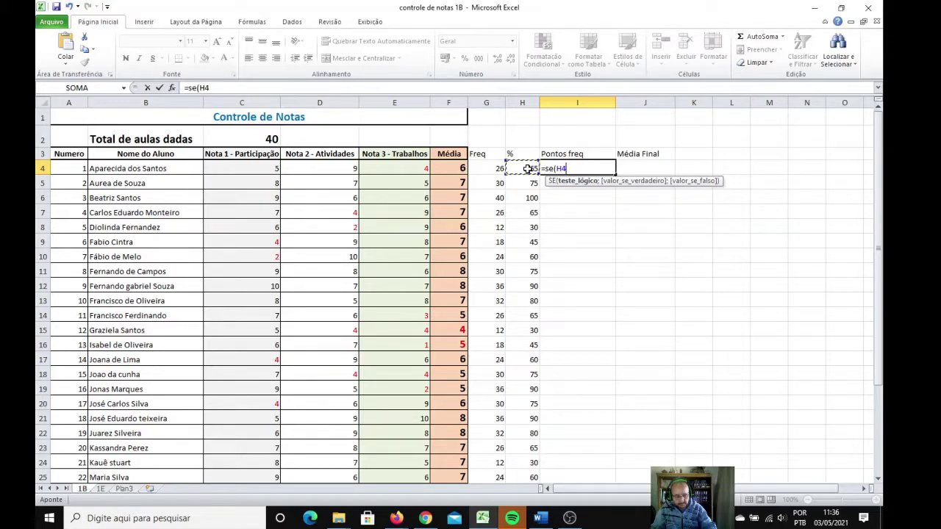
text(<)
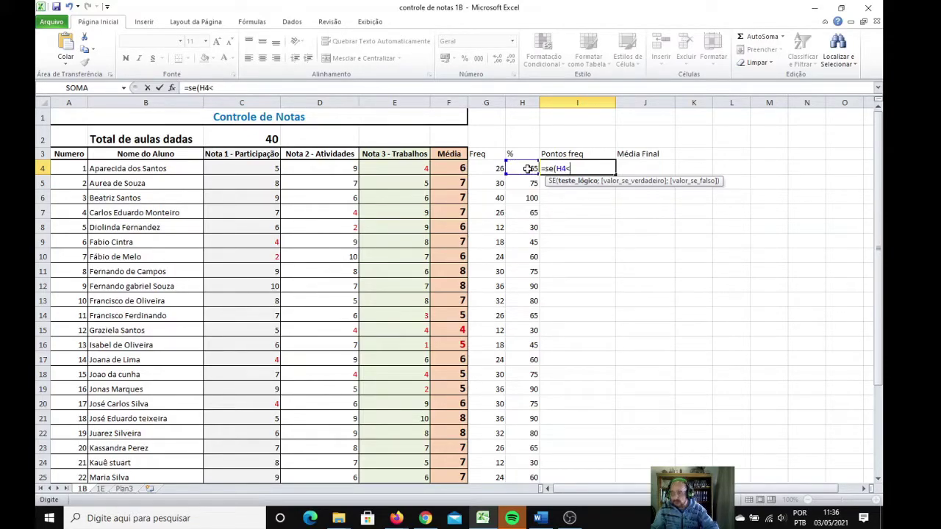
text(50)
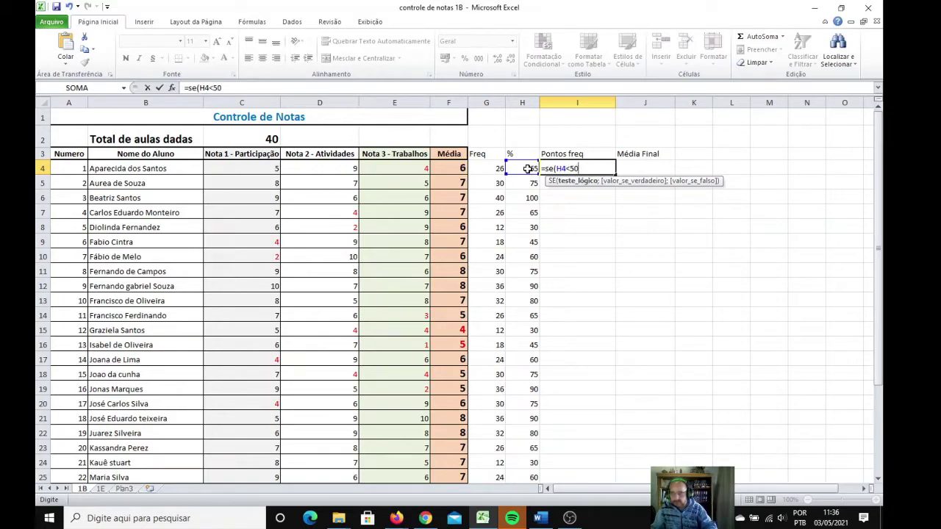
text(;"1)
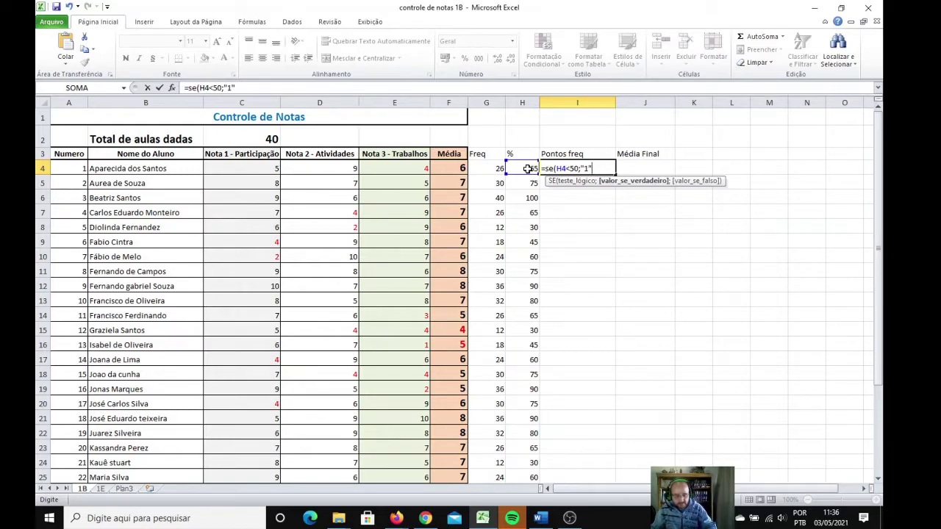
text(;"2)
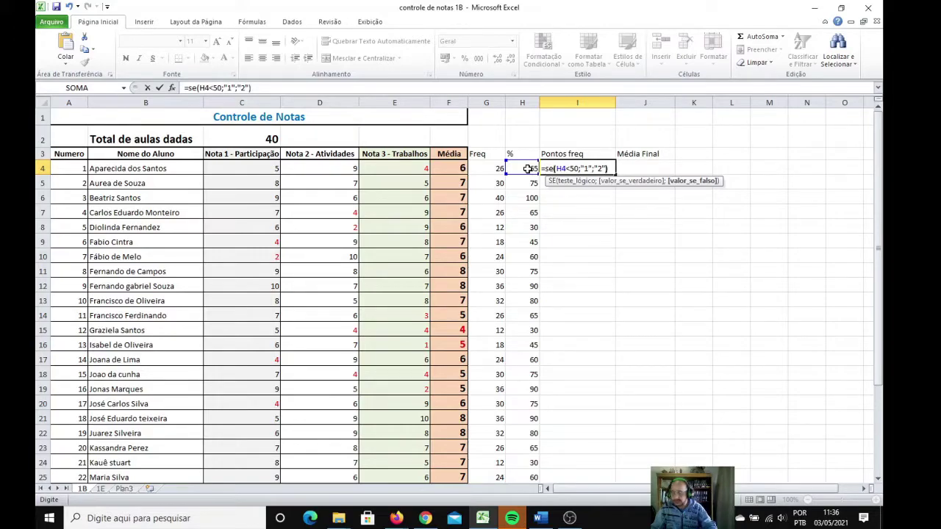
key(Return)
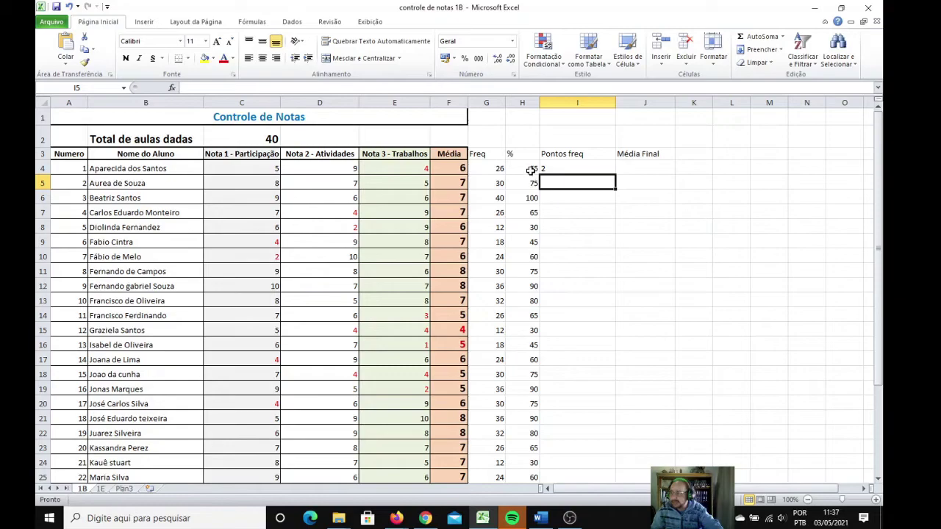
Step: Centre the points value in cell I4
click(530, 170)
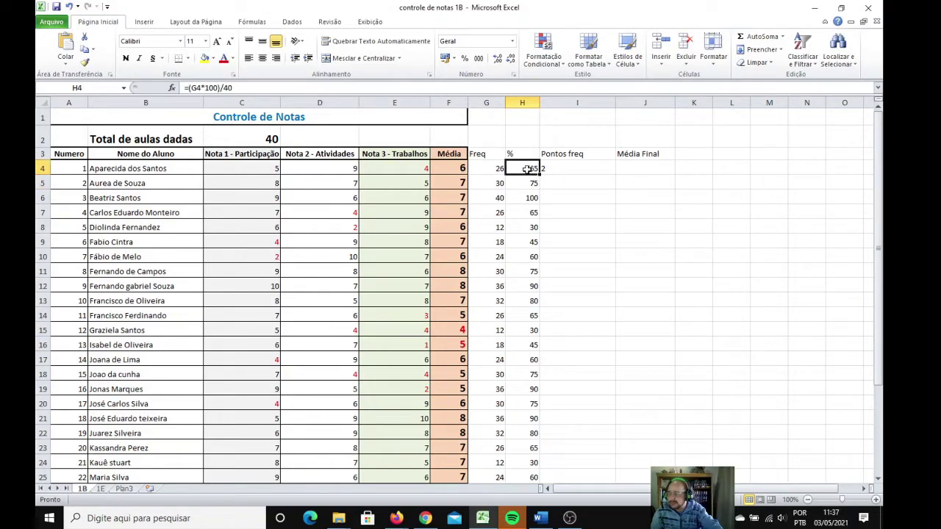
click(568, 170)
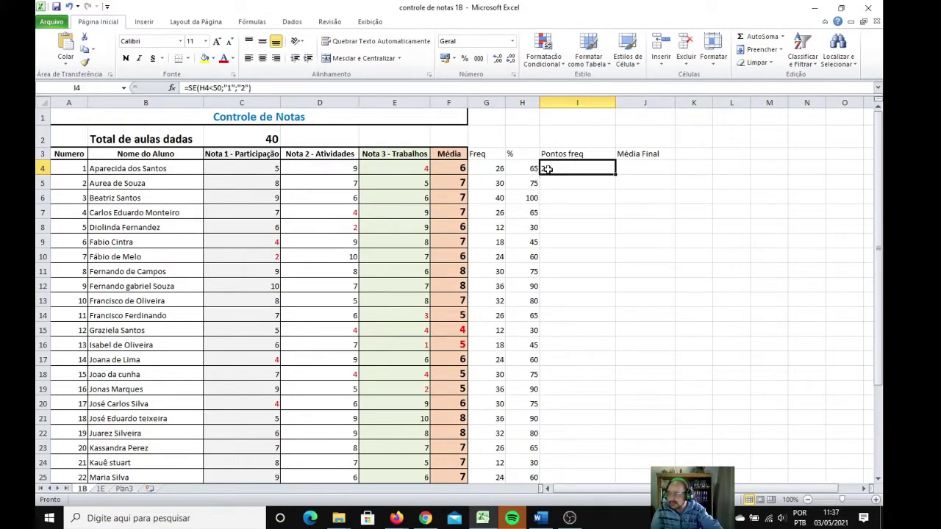
click(263, 60)
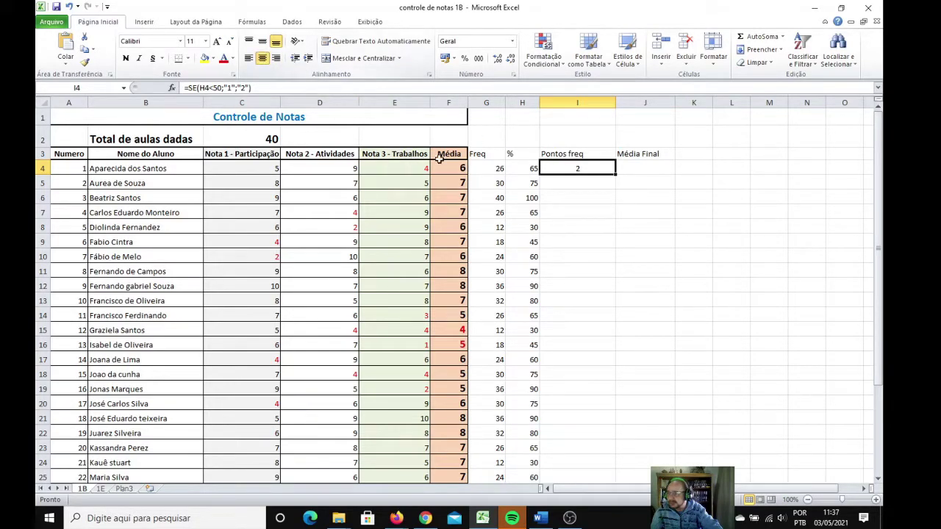
Step: Fill the I4 points formula down column I, checking results against percentages in H5–H9
click(533, 184)
click(533, 199)
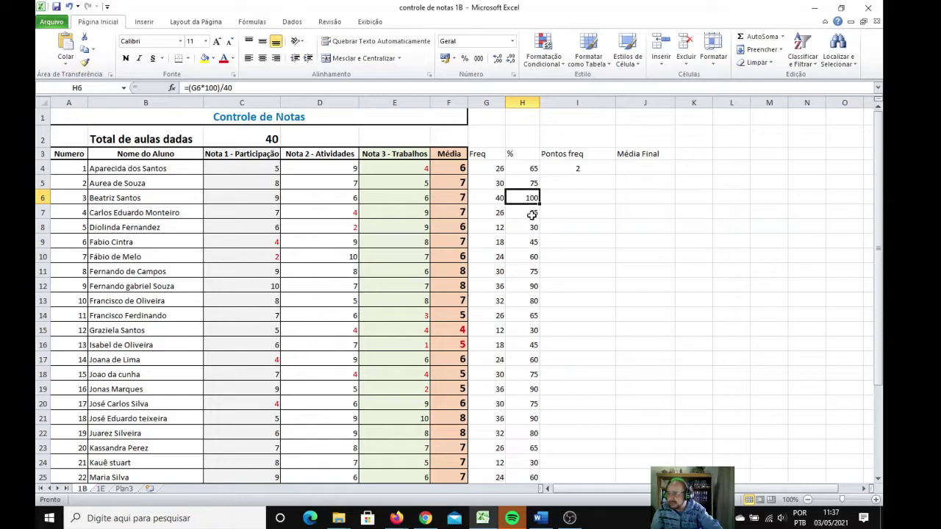
click(533, 214)
click(530, 228)
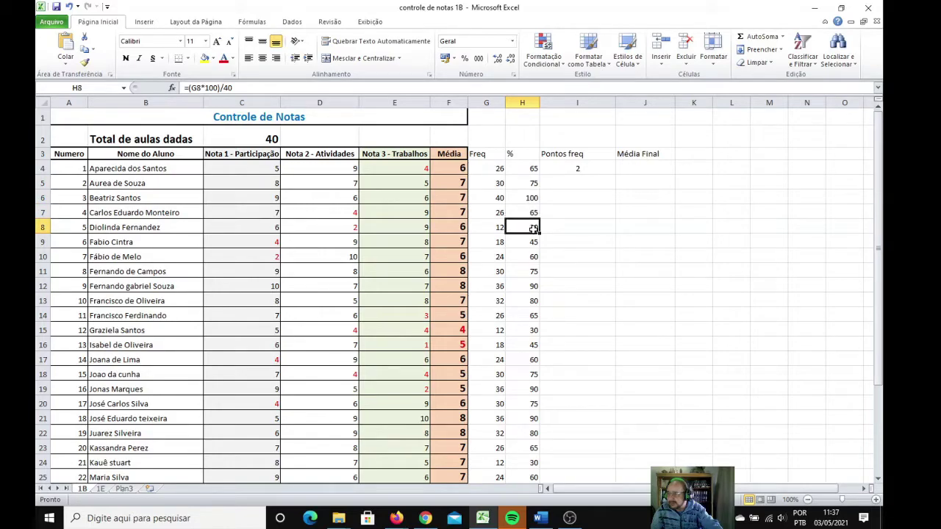
click(576, 170)
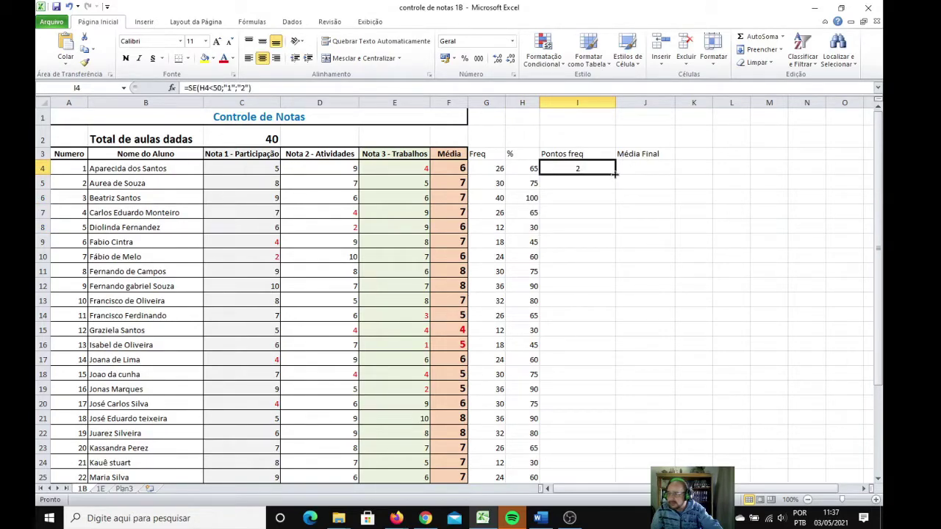
double_click(615, 174)
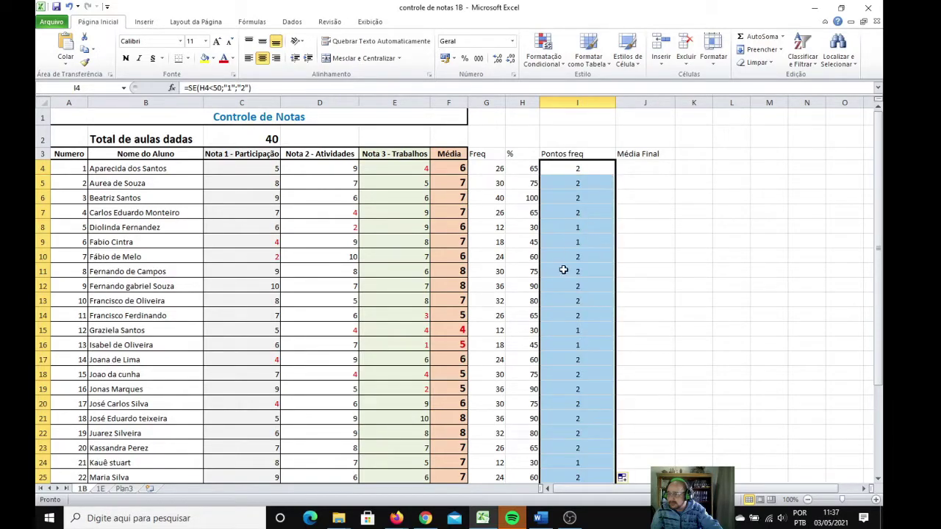
click(520, 246)
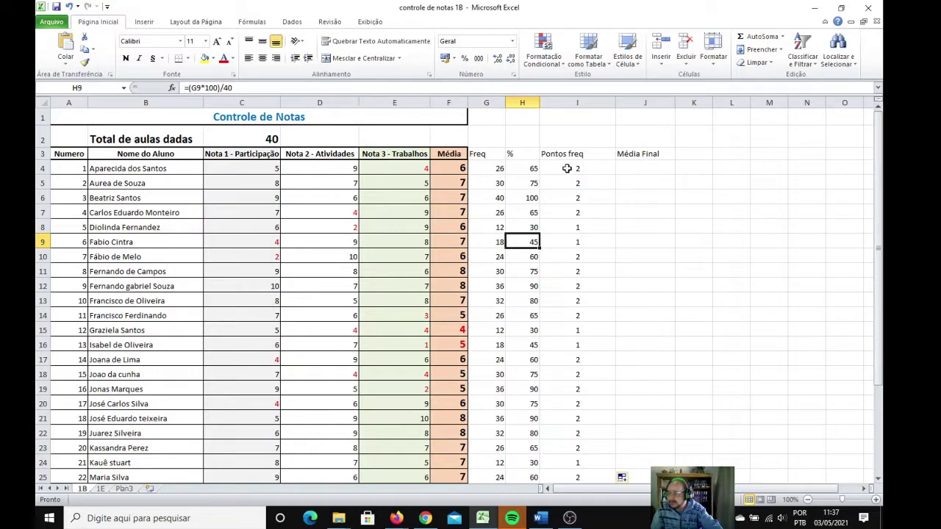
Step: Enter =F4+I4 in J4 and fill it down column J for every student
click(453, 170)
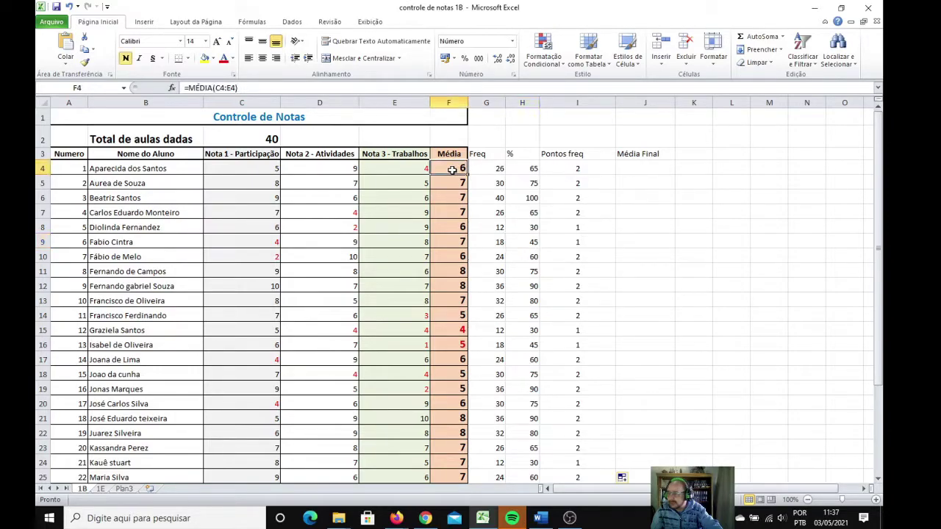
click(570, 170)
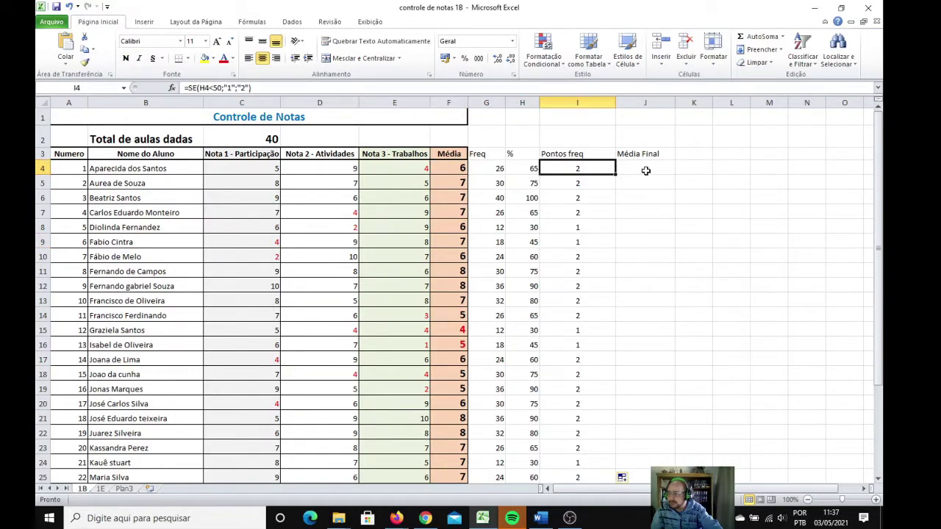
click(632, 168)
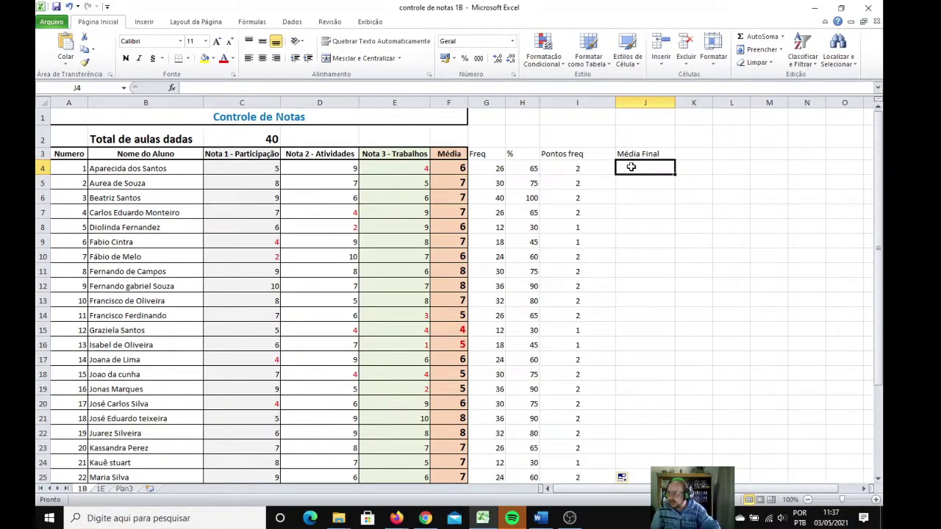
text(=)
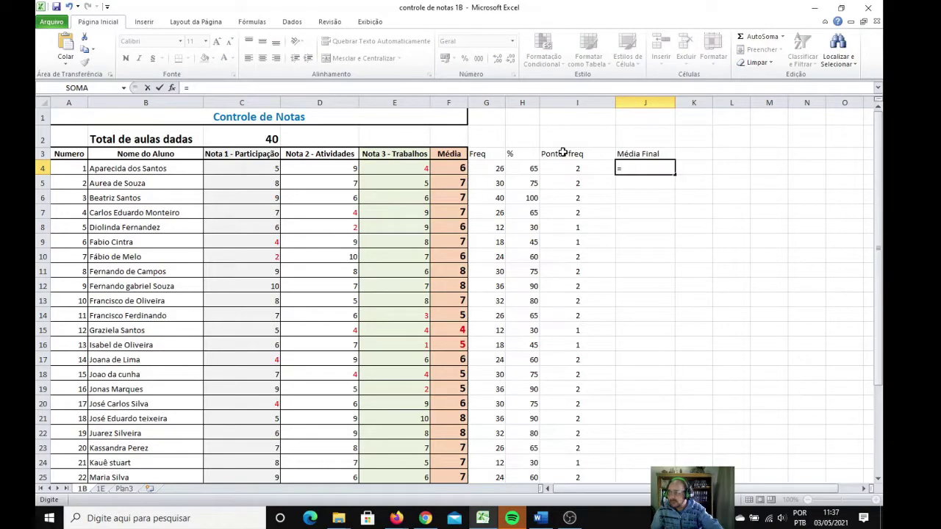
click(452, 168)
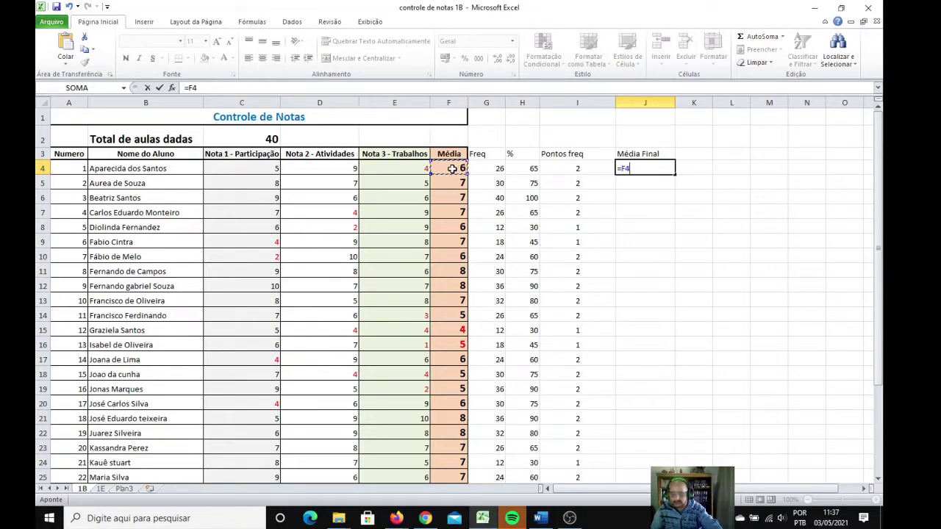
text(+)
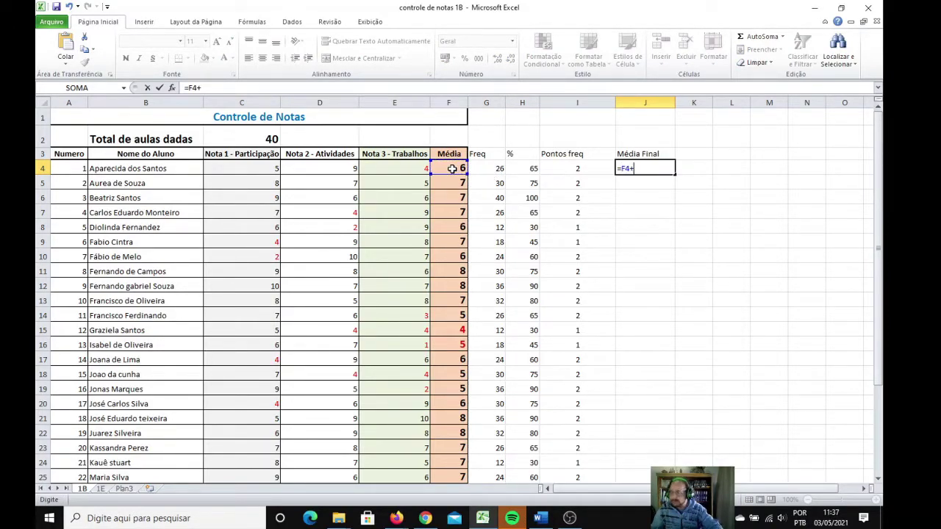
click(568, 170)
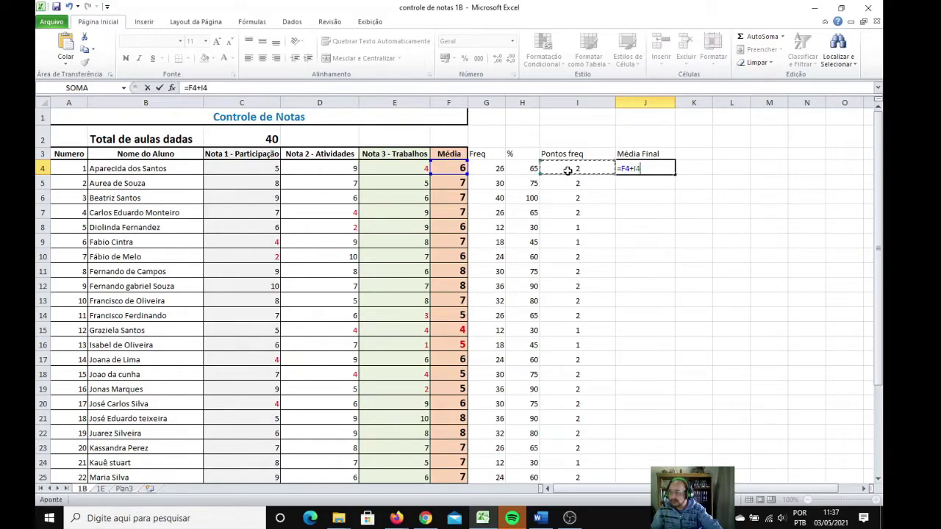
key(Return)
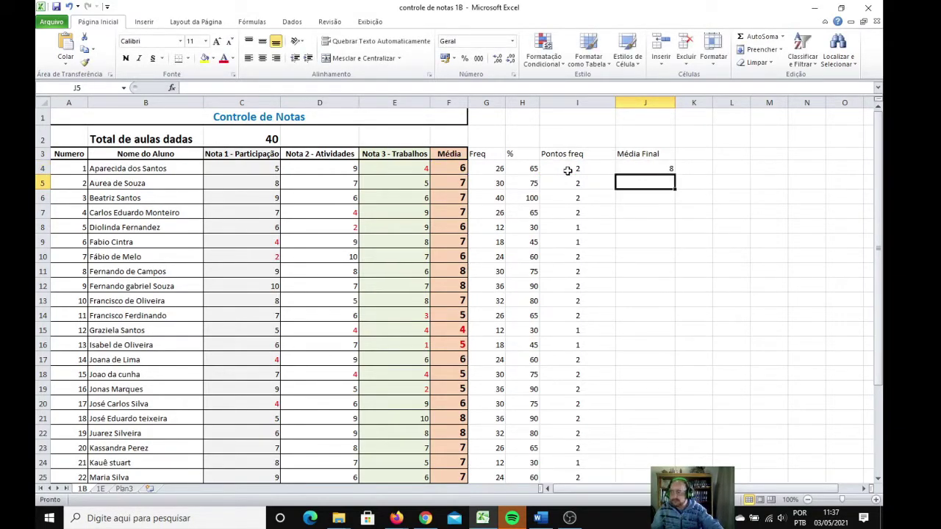
click(641, 167)
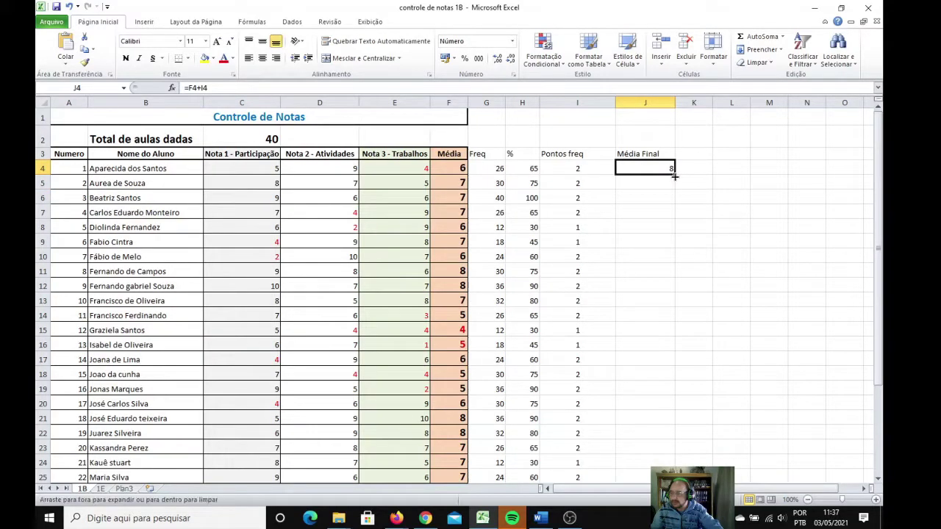
double_click(674, 175)
Step: Make the Média Final column J centred, bold and font size 16, and widen it to fit
click(724, 227)
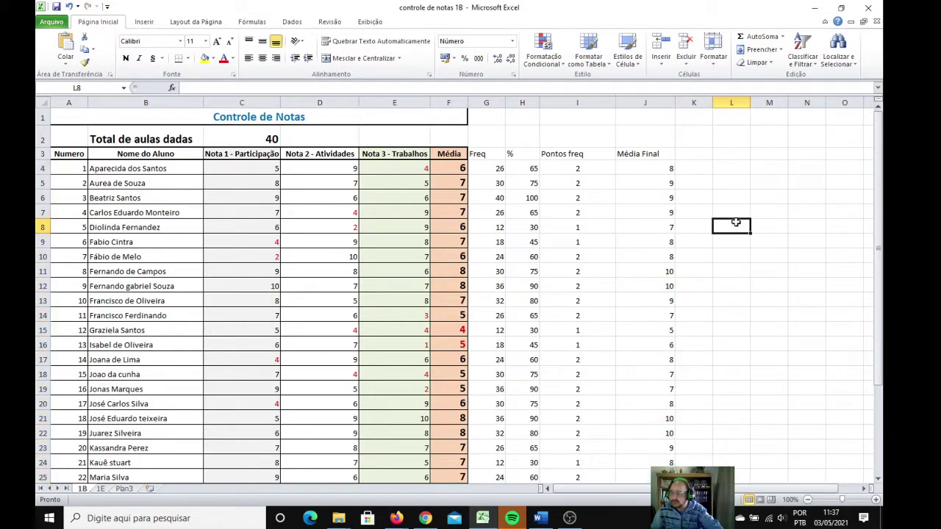
drag(672, 102, 667, 102)
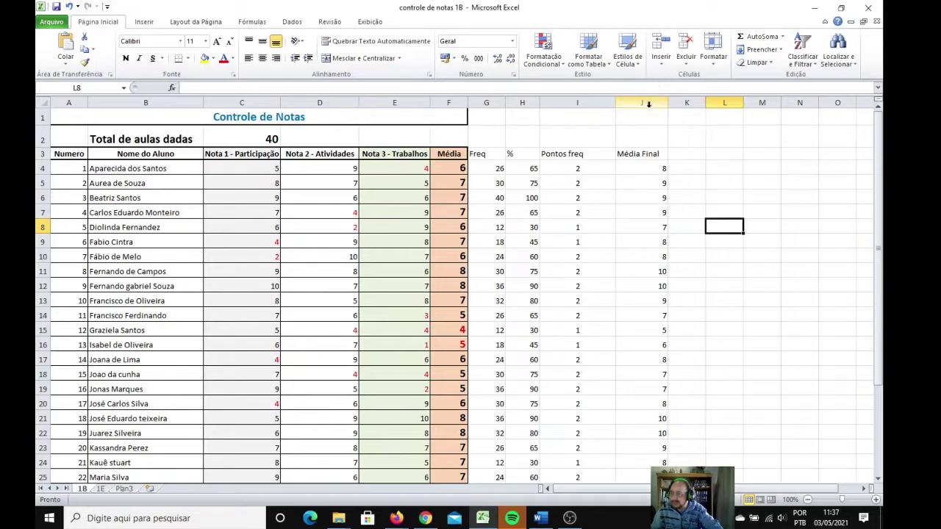
click(642, 102)
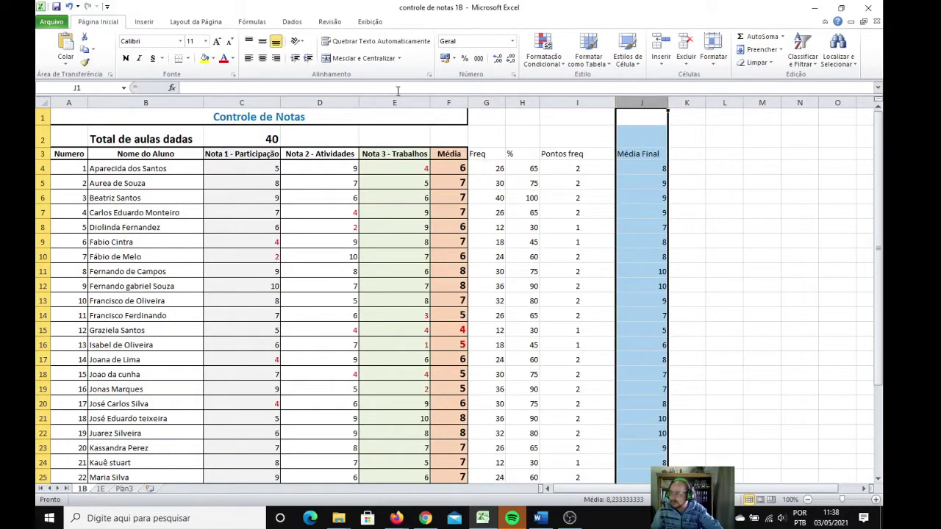
click(262, 59)
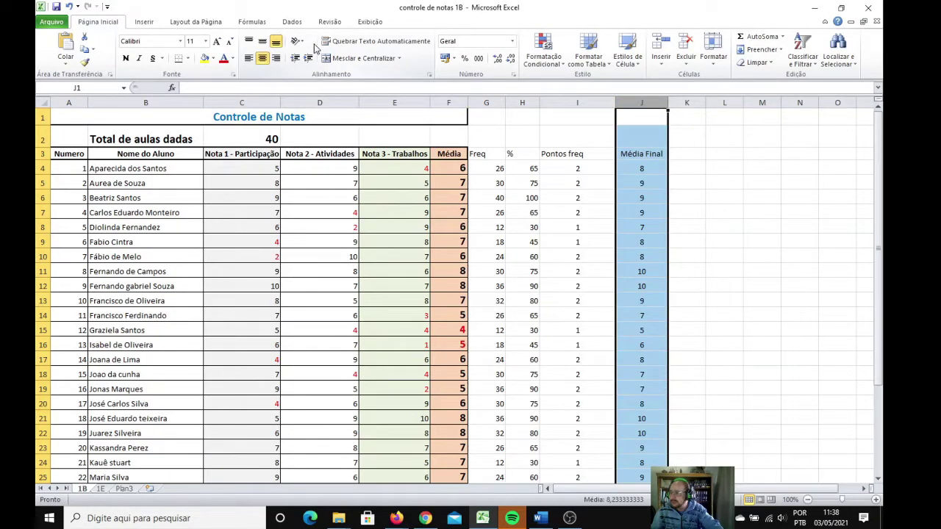
click(216, 41)
click(216, 41)
click(216, 41)
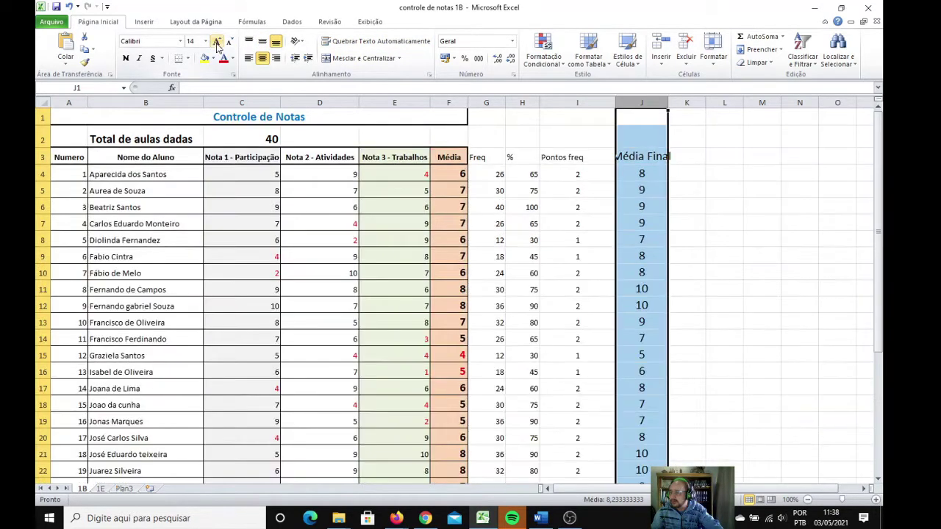
click(126, 58)
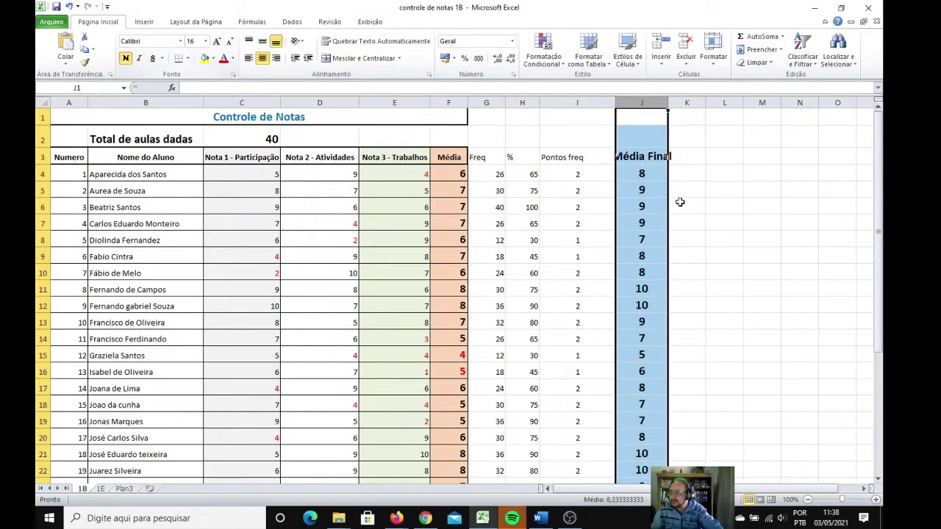
click(682, 193)
drag(668, 103, 680, 102)
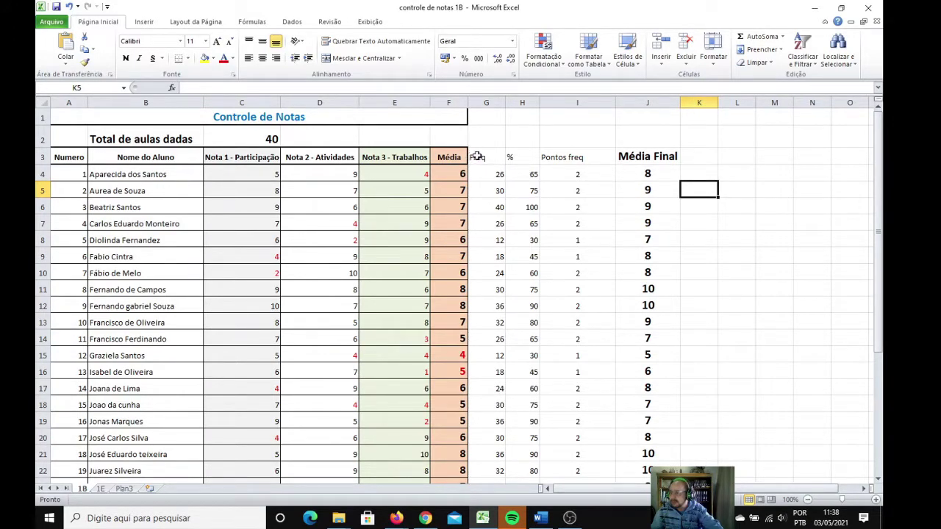
Step: Make the Freq, % and Pontos freq headers bold and centred
drag(476, 157, 566, 157)
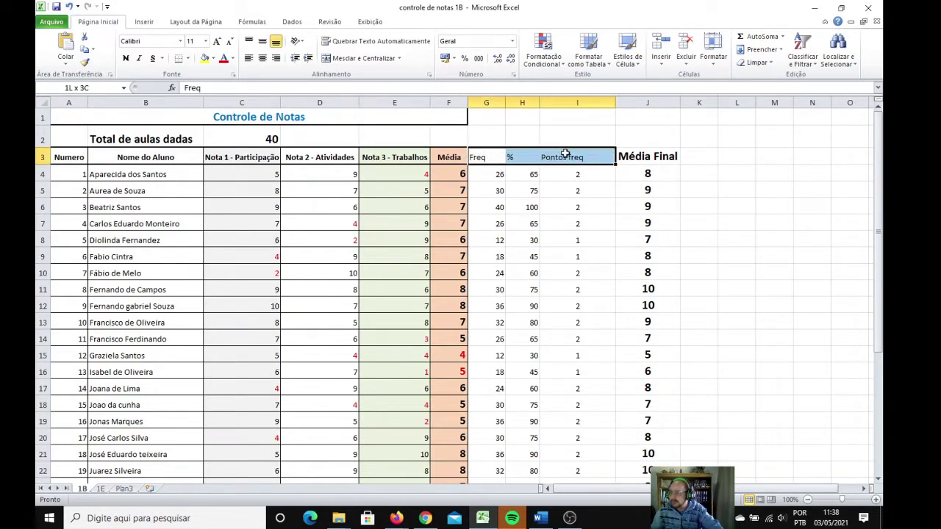
click(126, 58)
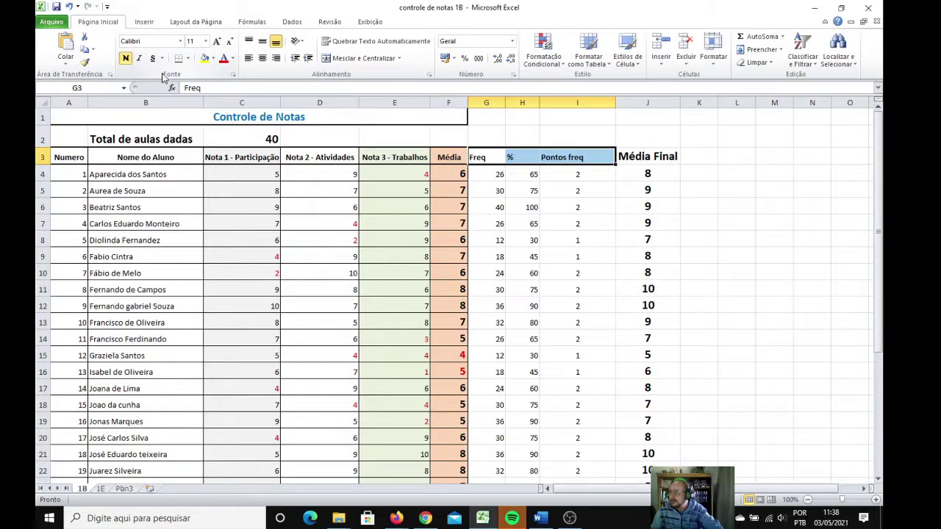
click(262, 58)
click(758, 249)
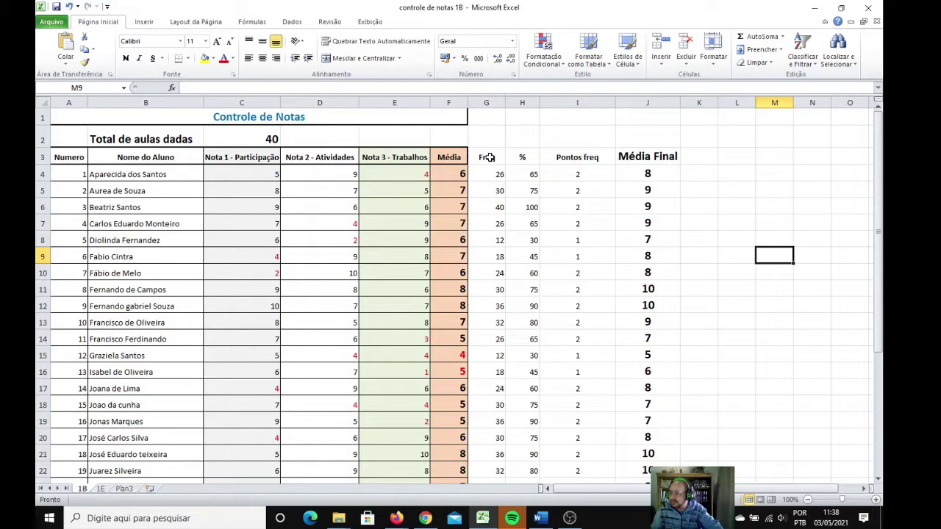
drag(488, 157, 519, 159)
Step: Apply All Borders to the block G3:J33, from Freq through Média Final
click(486, 157)
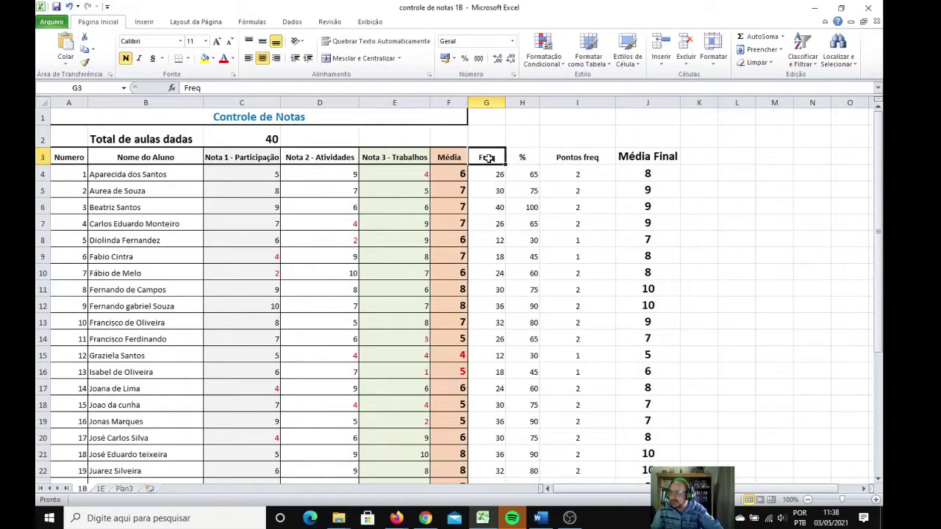
scroll(687, 270, down, 4)
scroll(687, 269, down, 3)
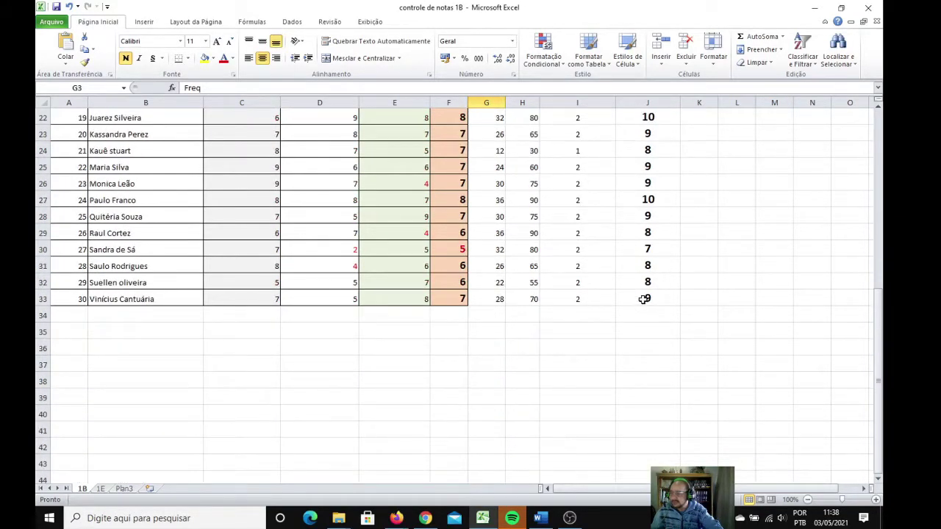
shift+click(644, 299)
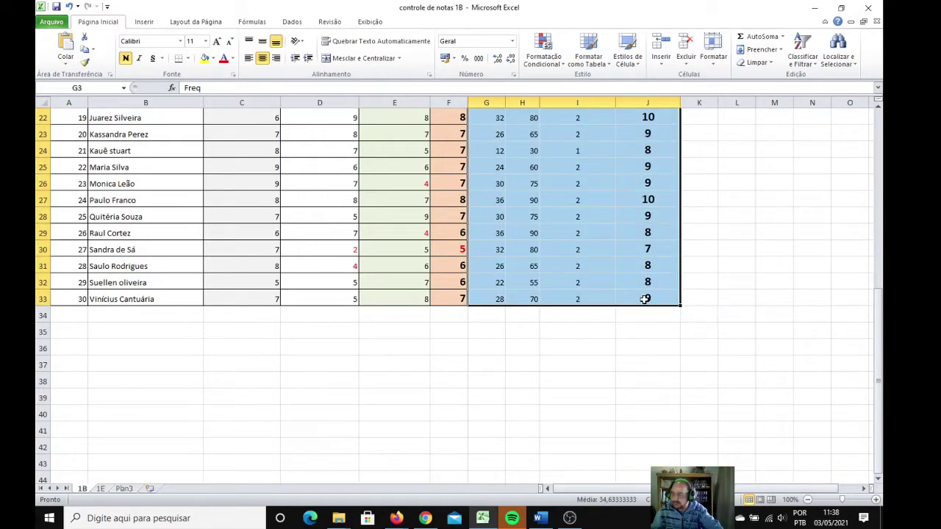
scroll(644, 297, up, 3)
scroll(644, 297, up, 4)
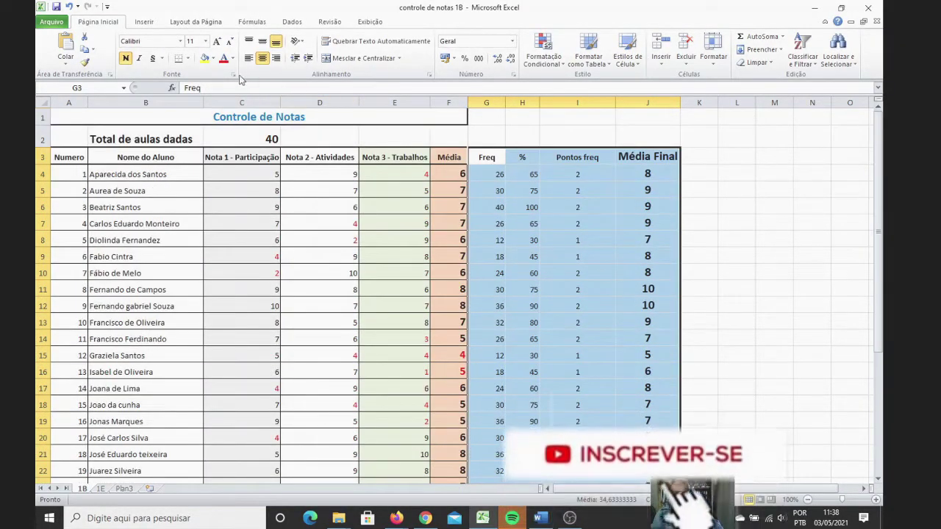
click(187, 58)
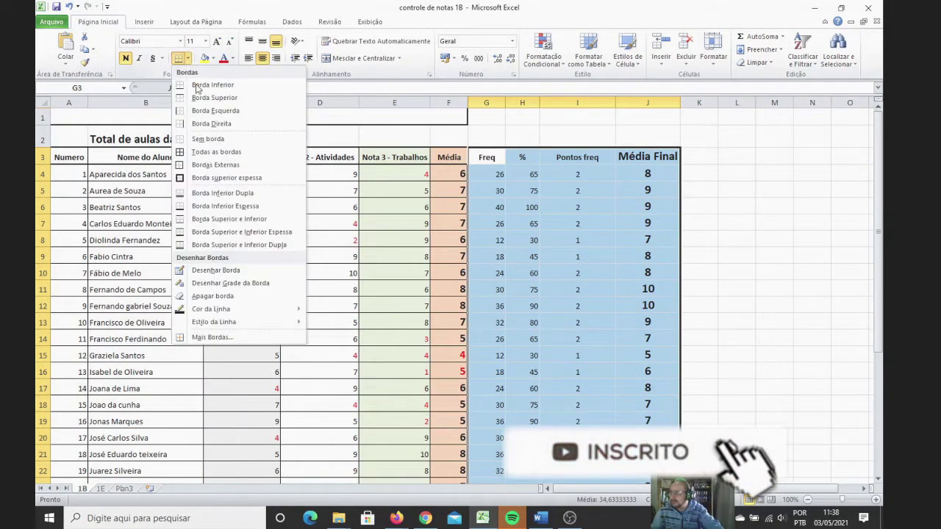
click(203, 152)
click(774, 239)
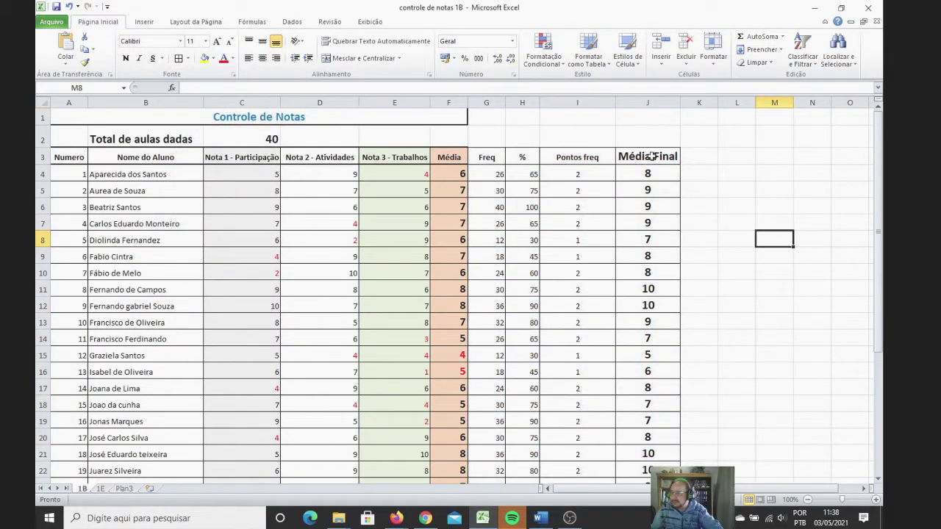
Step: Fill the Média Final column J3:J33 with light red
mouse_move(652, 156)
mouse_down()
mouse_move(653, 465)
mouse_move(644, 446)
mouse_up()
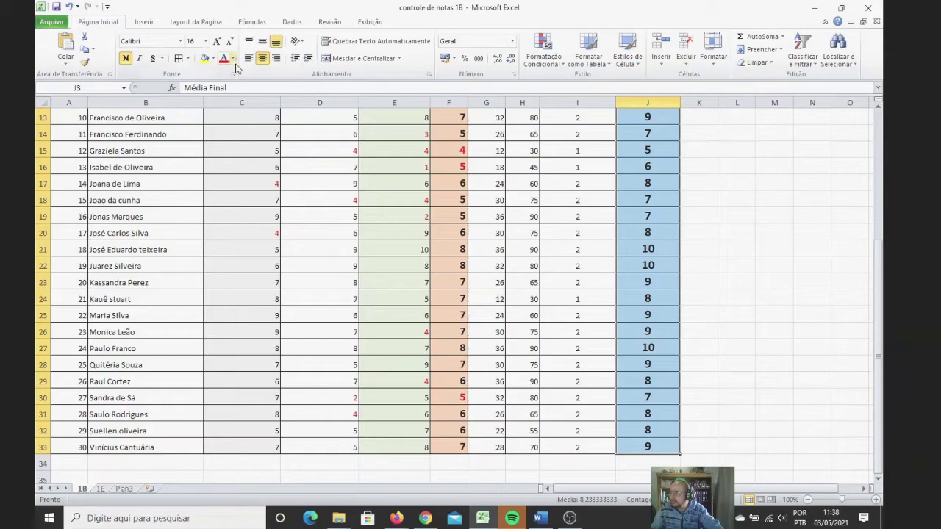
click(213, 58)
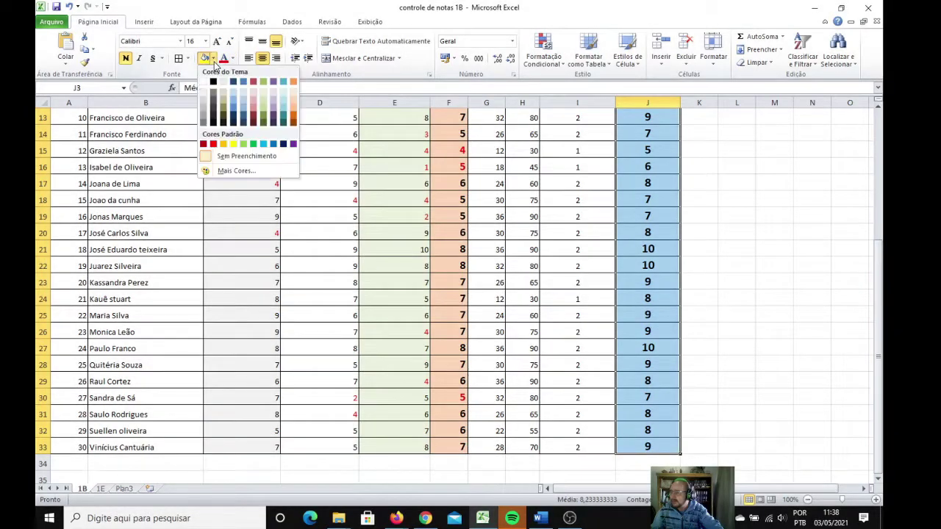
scroll(253, 110, up, 4)
click(254, 111)
click(774, 239)
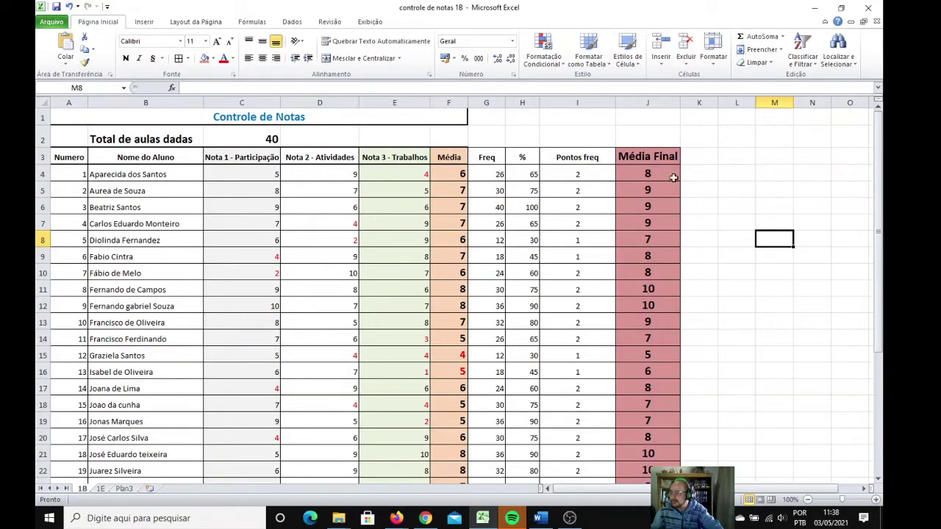